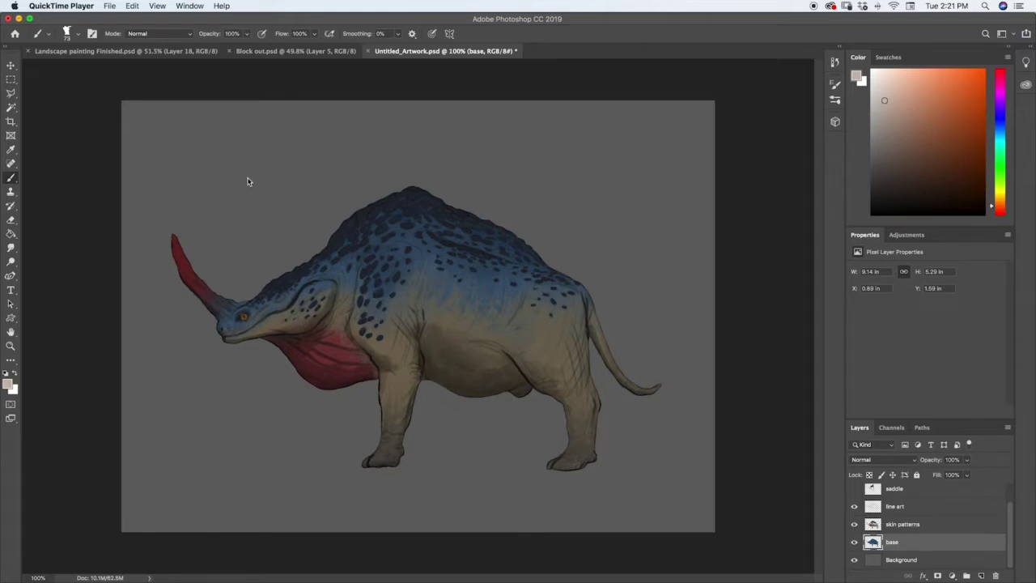
# Examine the creature's layers by toggling the visibility of the shadows and skin patterns layers off and on
pyautogui.scroll(2, 971, 522)
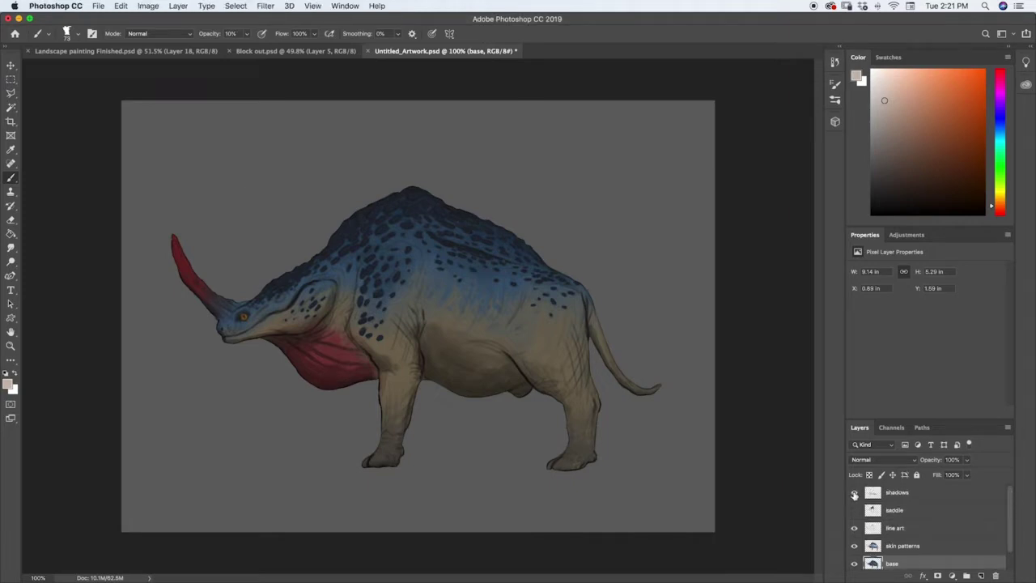
pyautogui.click(854, 496)
pyautogui.click(854, 495)
pyautogui.scroll(-1, 1012, 518)
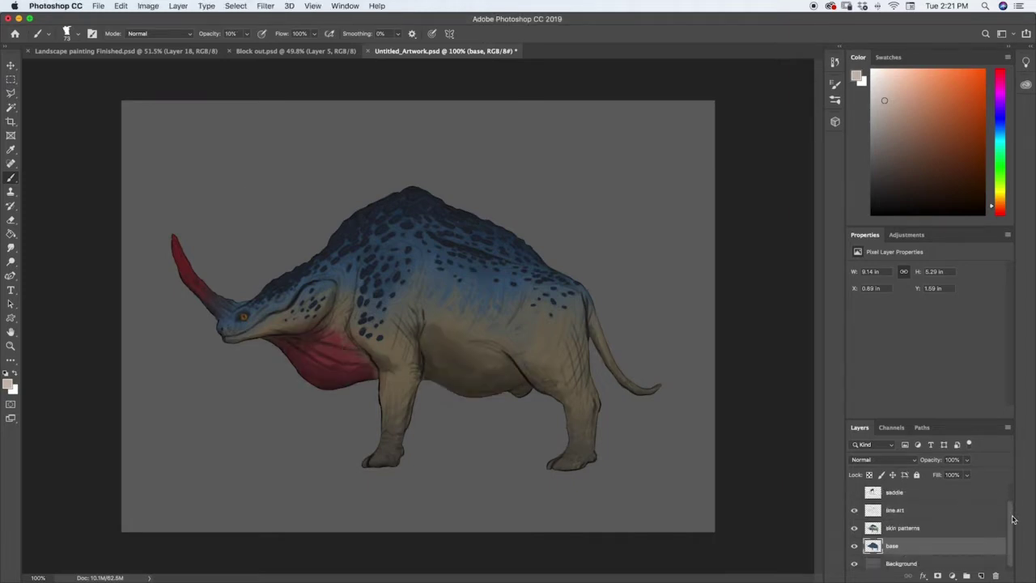
pyautogui.click(853, 525)
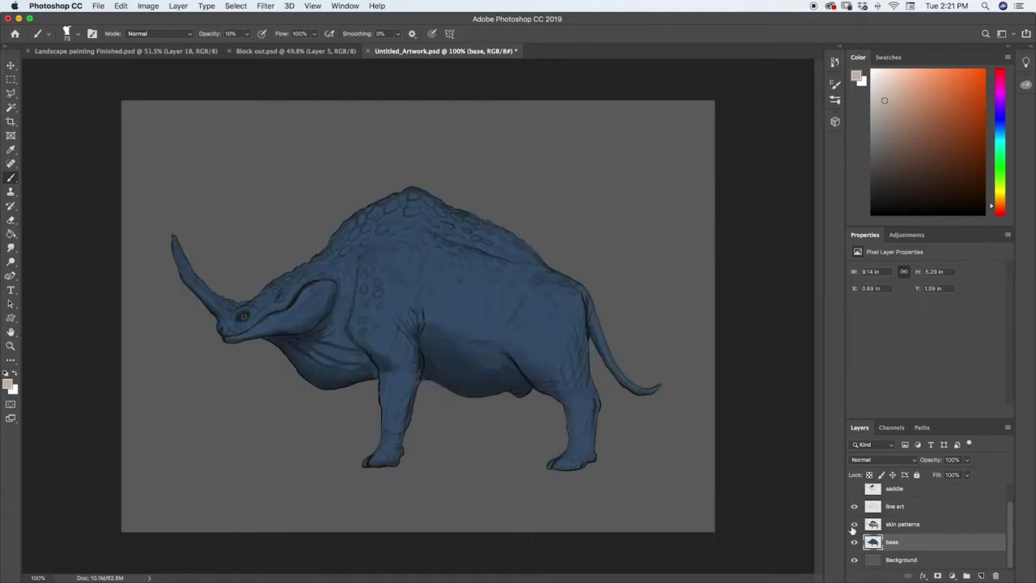
pyautogui.click(854, 526)
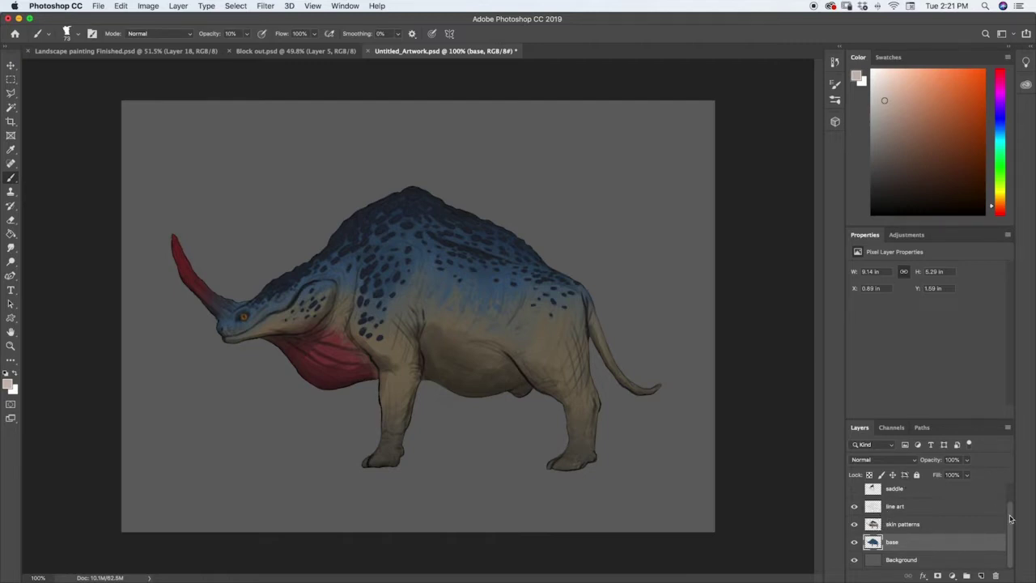
pyautogui.moveTo(1010, 518); pyautogui.dragTo(1010, 514)
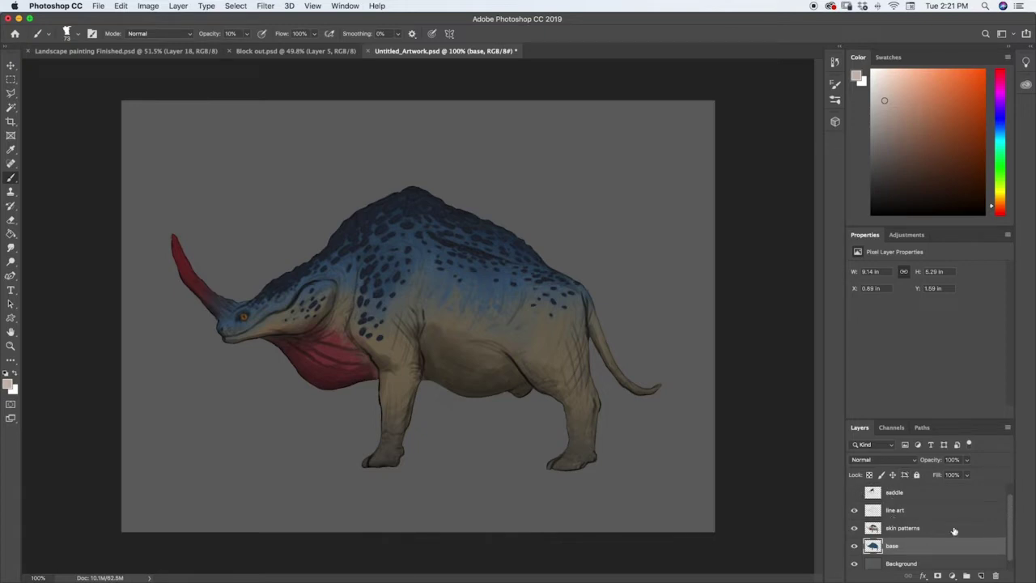
pyautogui.moveTo(1008, 528); pyautogui.dragTo(1007, 536)
# Add a new layer above skin patterns and hide the skin patterns layer
pyautogui.click(911, 526)
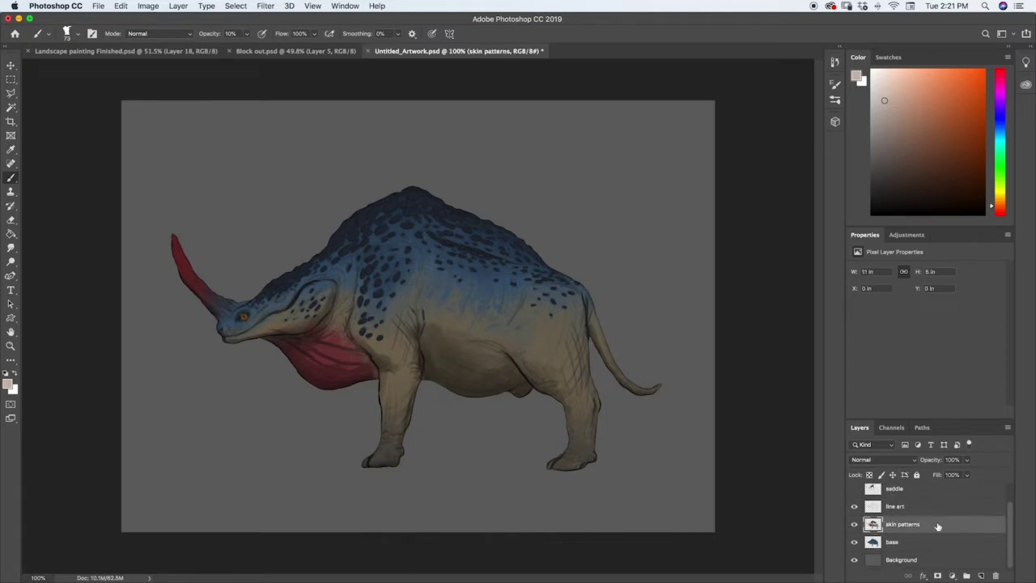
pyautogui.click(981, 575)
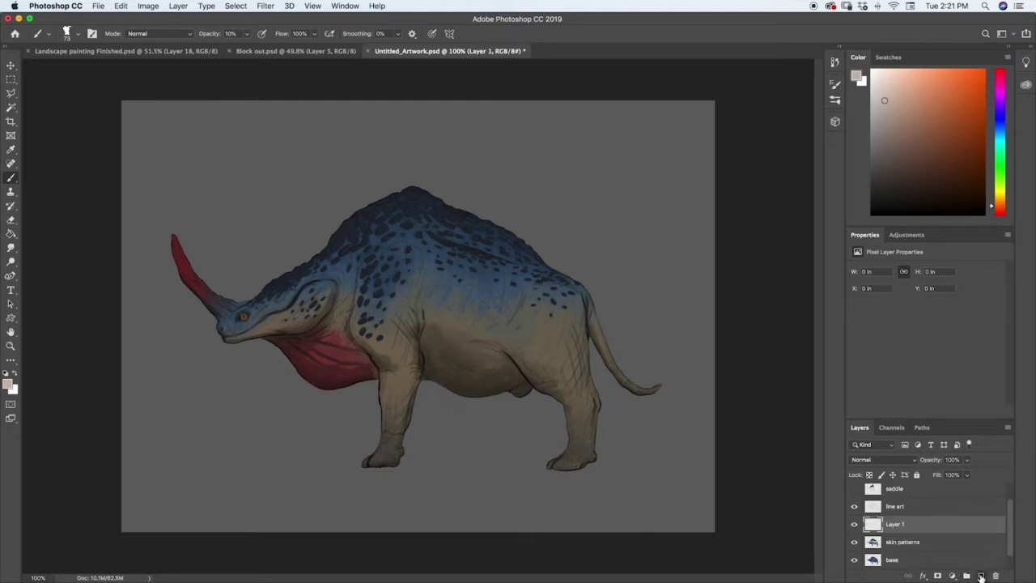
pyautogui.click(854, 542)
# Duplicate the base layer as "base copy" and hide the original base layer
pyautogui.click(885, 560)
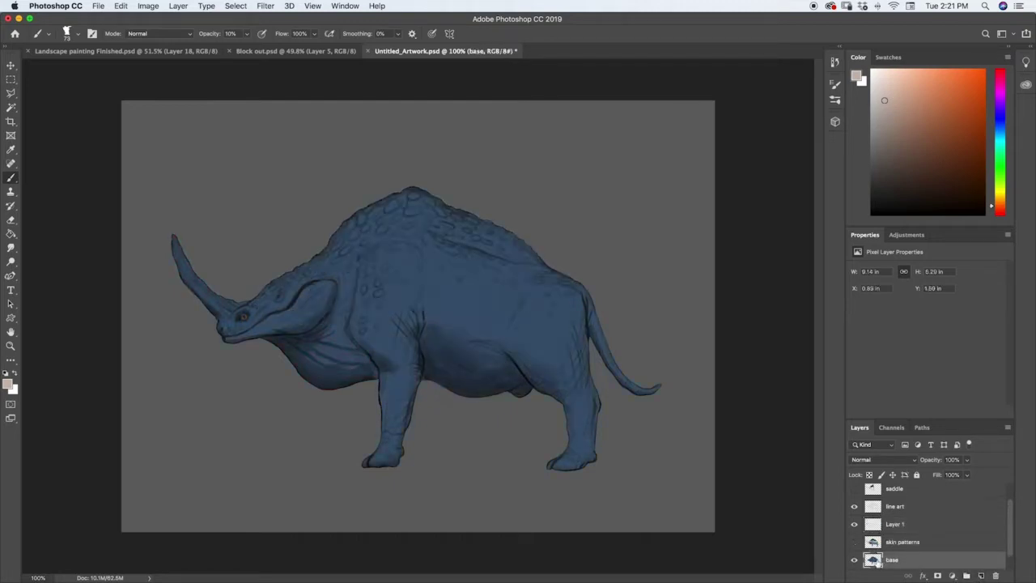
pyautogui.rightClick(876, 562)
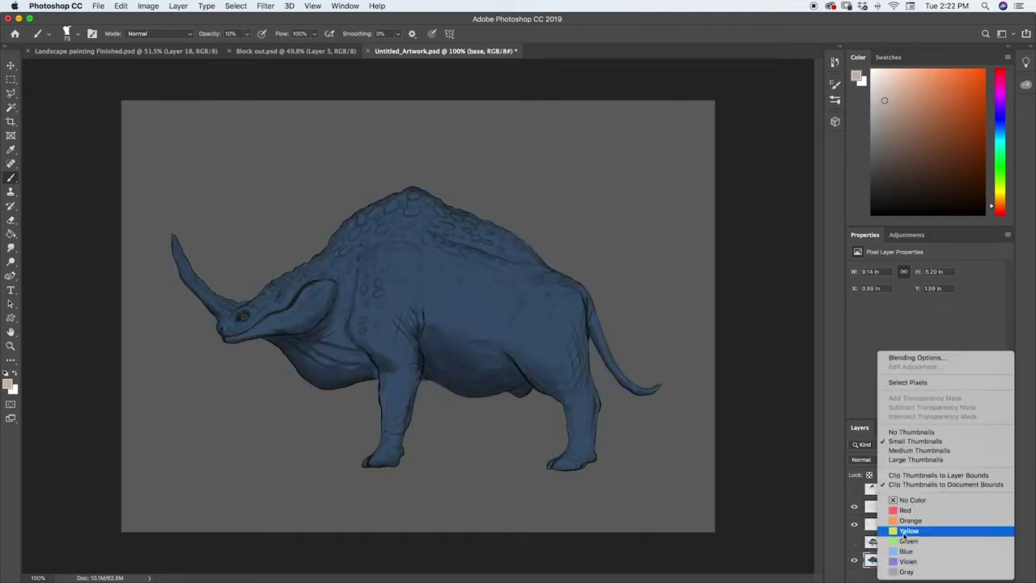
pyautogui.click(834, 445)
pyautogui.rightClick(907, 560)
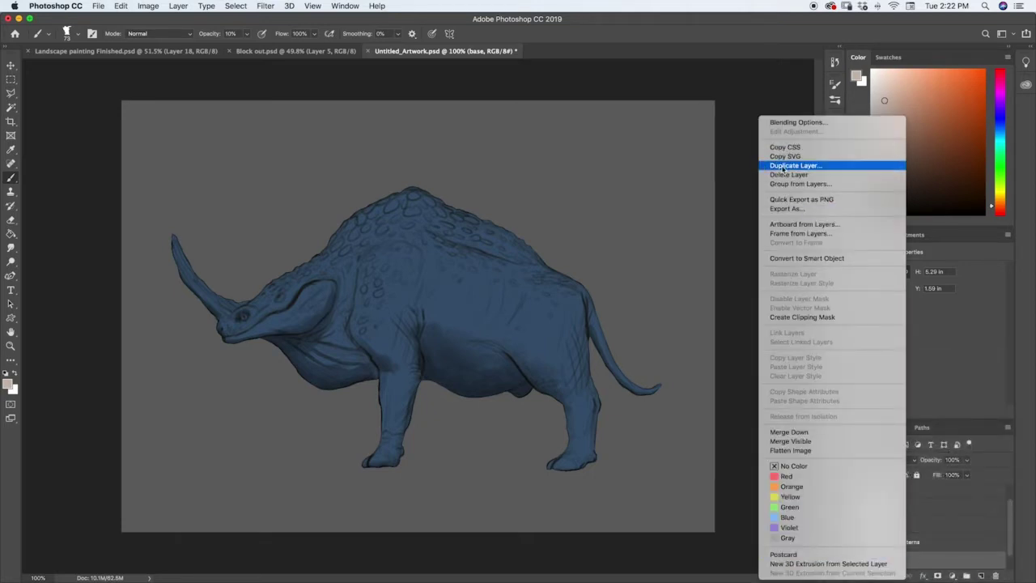
pyautogui.click(785, 198)
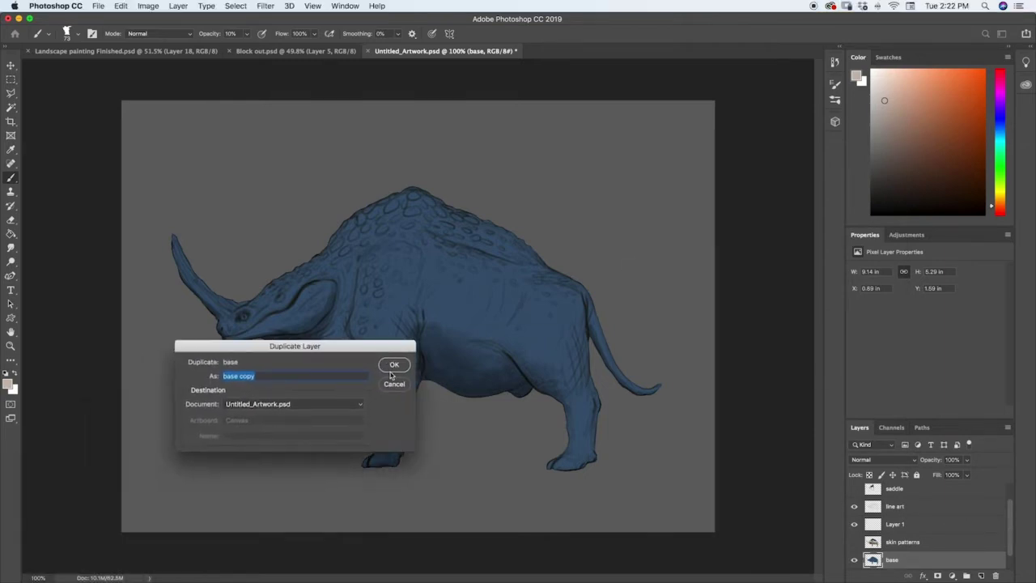
pyautogui.click(395, 365)
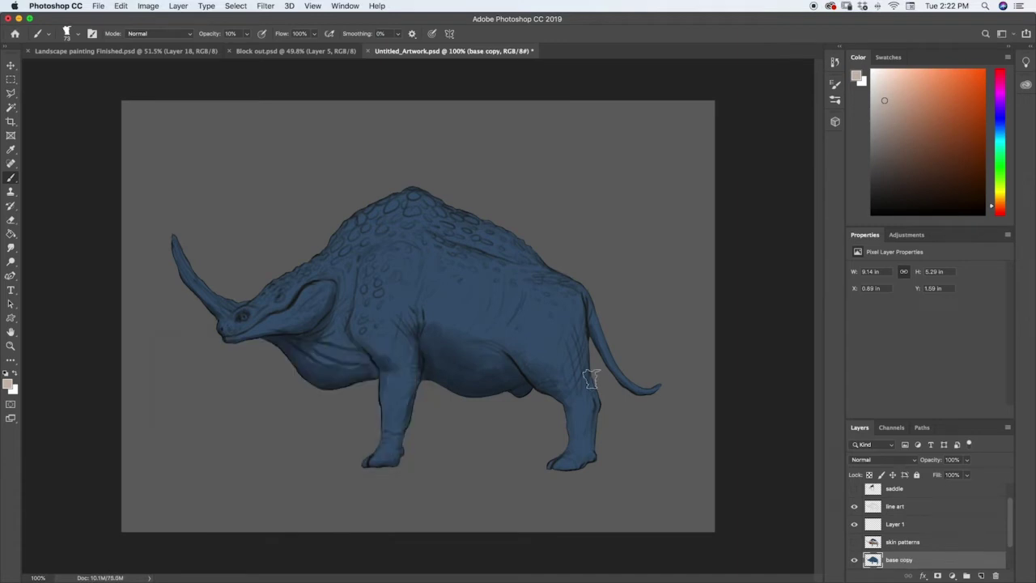
pyautogui.scroll(-1, 1012, 534)
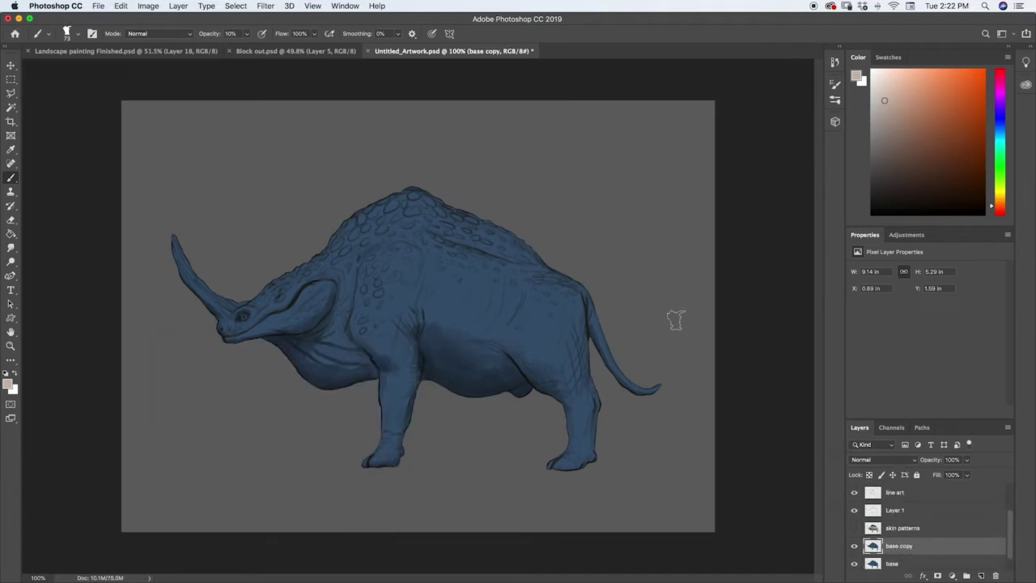
pyautogui.click(854, 564)
# Recolour the base copy layer reddish brown with Hue/Saturation, using hue +163, saturation -16 and a slightly raised lightness
pyautogui.click(148, 6)
pyautogui.moveTo(161, 36)
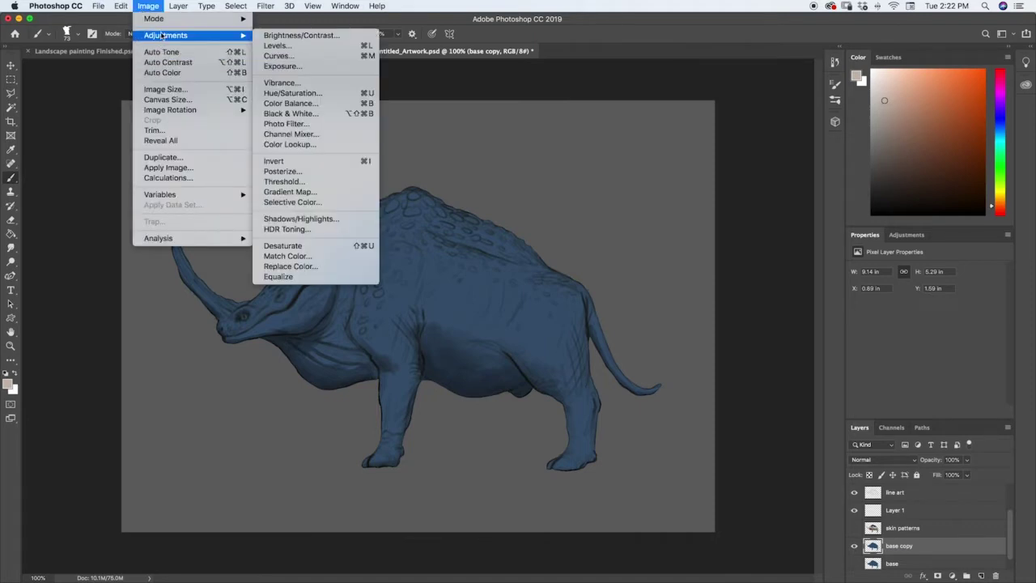
pyautogui.click(291, 93)
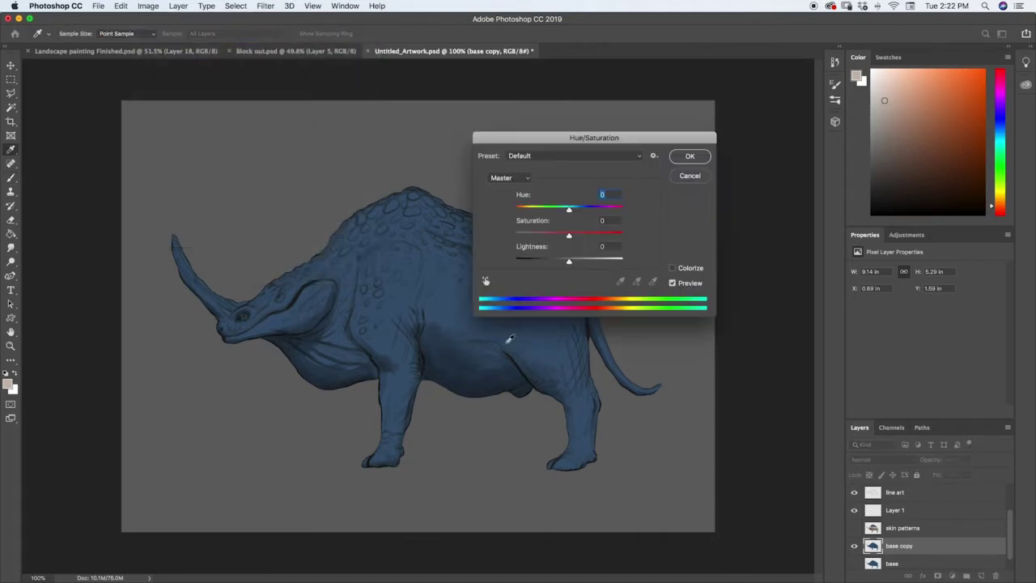
pyautogui.moveTo(570, 209); pyautogui.dragTo(617, 212)
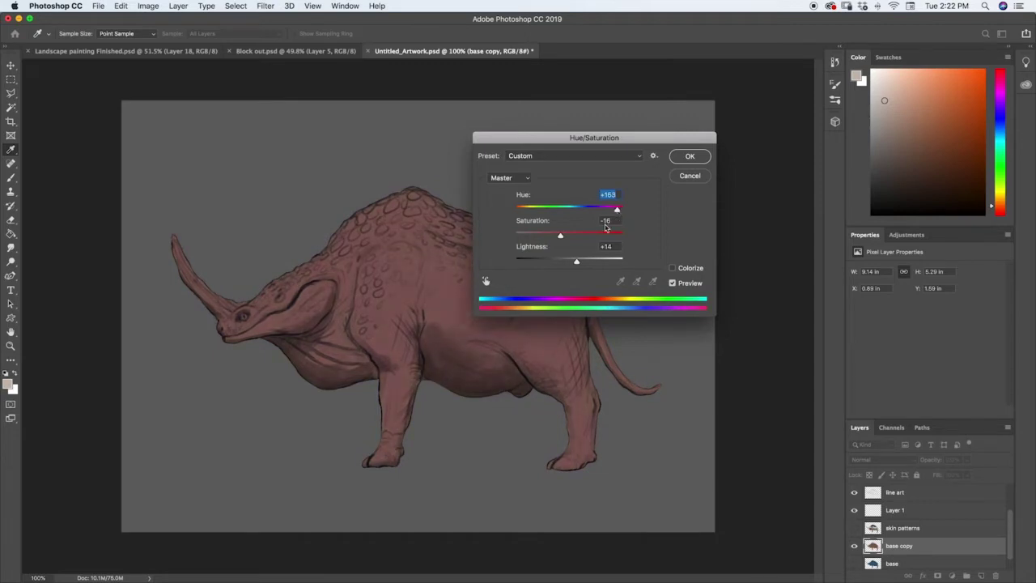
pyautogui.moveTo(577, 264)
pyautogui.mouseDown()
pyautogui.moveTo(554, 236)
pyautogui.moveTo(579, 264)
pyautogui.mouseUp()
pyautogui.click(677, 159)
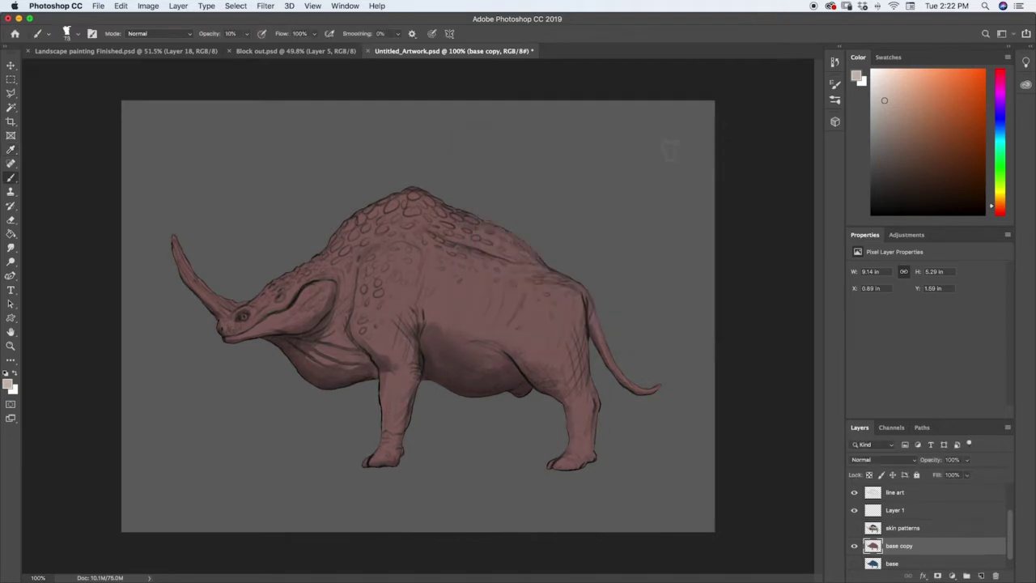
# Rename Layer 1 as "skin patterns 2" and load the base copy layer's outline as a selection
pyautogui.click(894, 510)
pyautogui.doubleClick(893, 510)
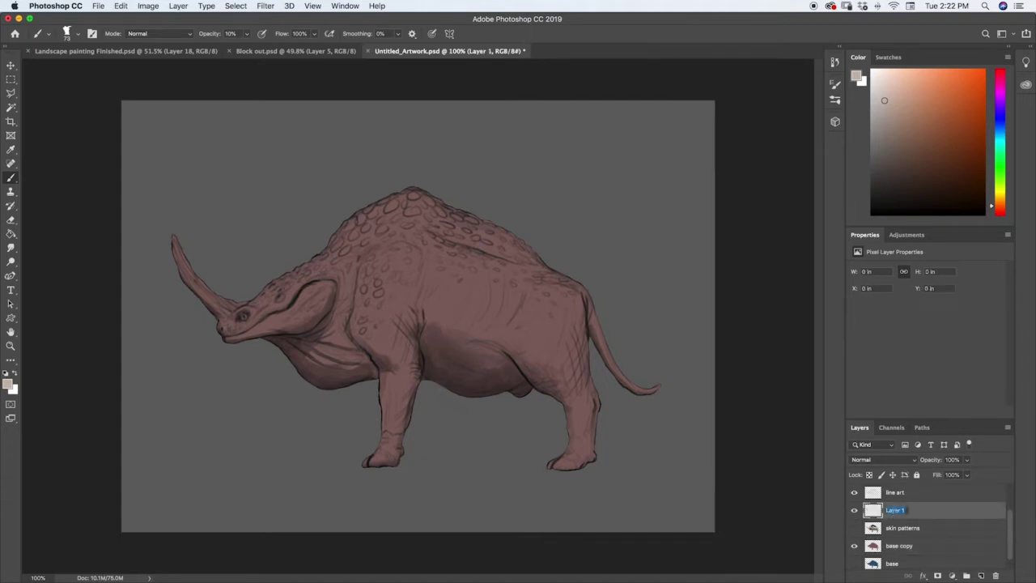
pyautogui.write('l')
pyautogui.press('Return')
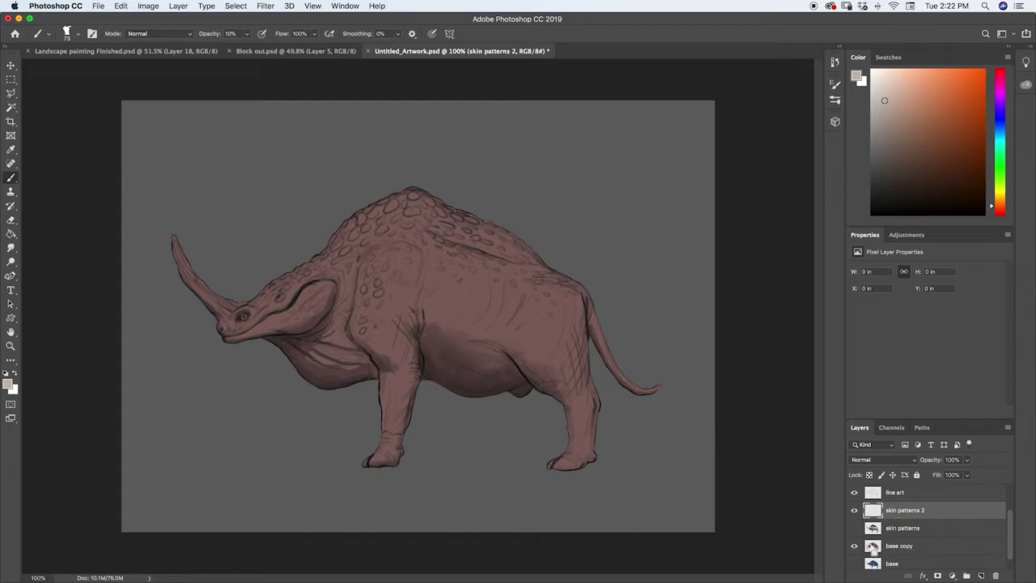
pyautogui.keyDown('super'); pyautogui.click(871, 546); pyautogui.keyUp('super')
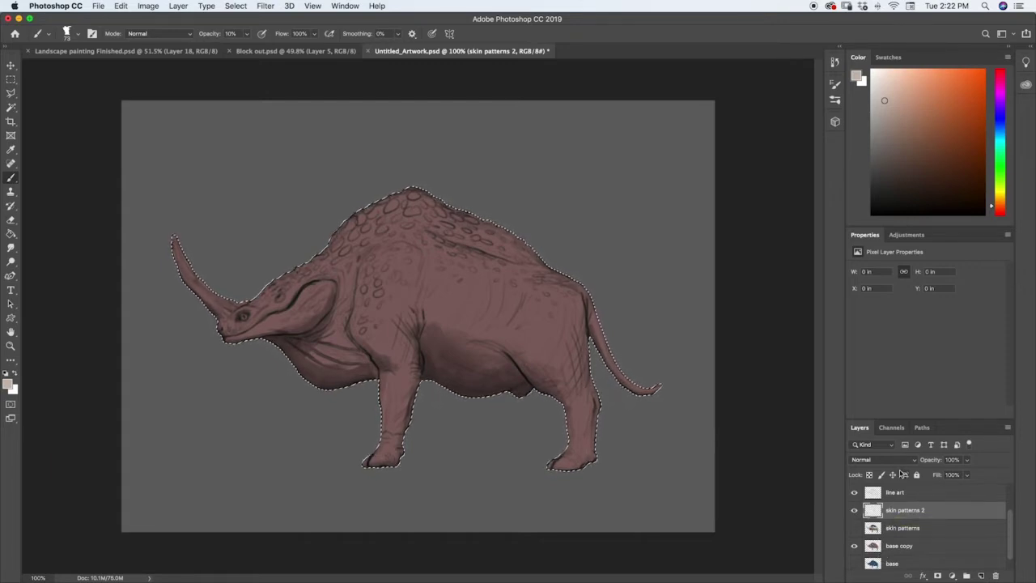
# Review the brush presets and set the foreground colour to a dark muted green
pyautogui.click(835, 99)
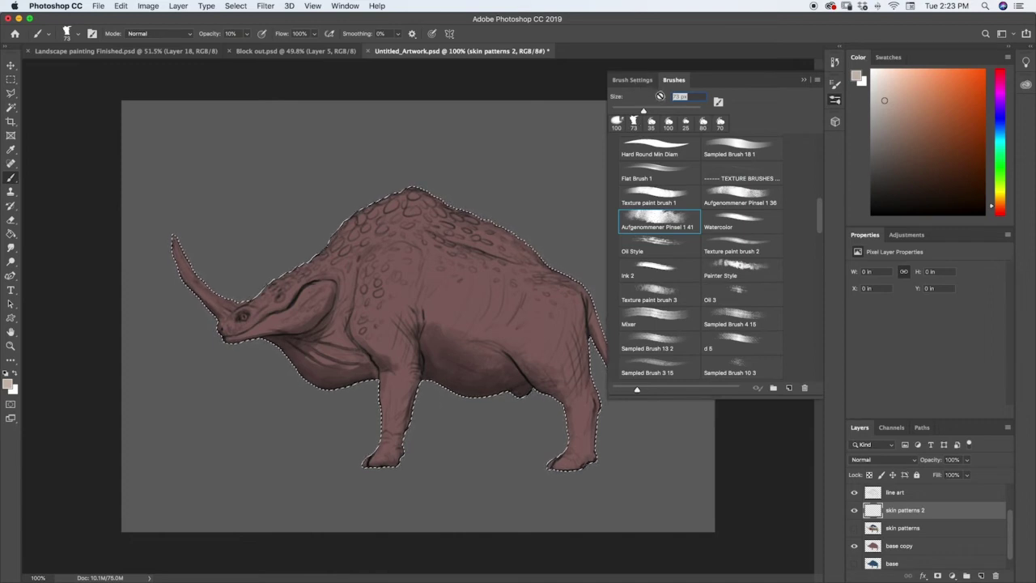
pyautogui.click(805, 80)
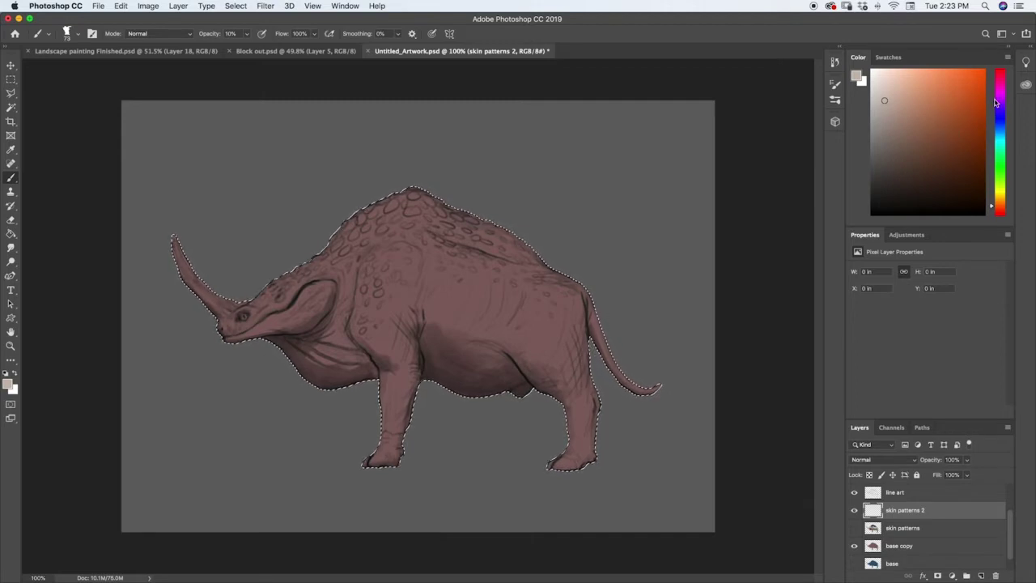
pyautogui.moveTo(1000, 122); pyautogui.dragTo(994, 180)
pyautogui.click(897, 115)
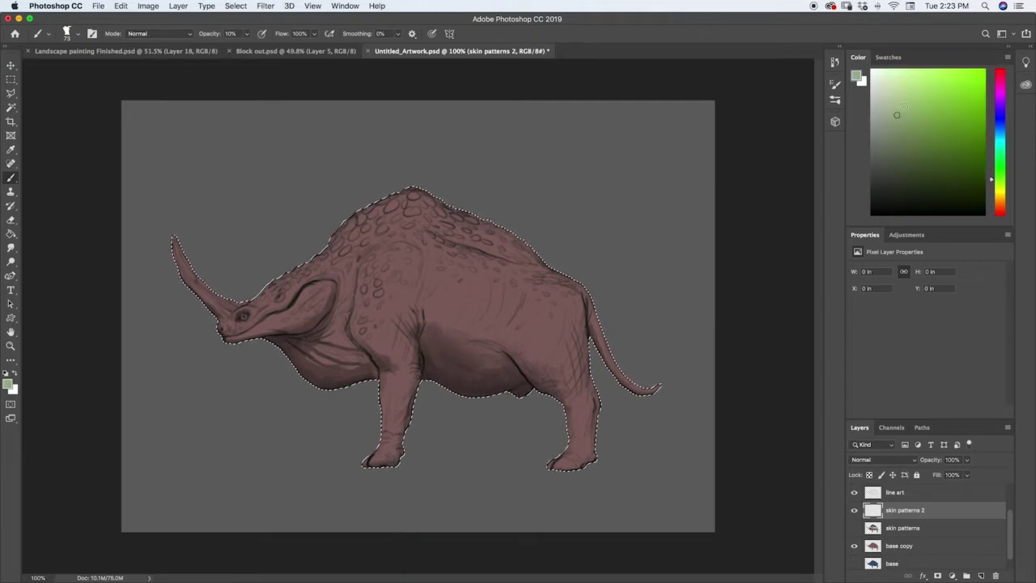
pyautogui.moveTo(896, 122); pyautogui.dragTo(895, 140)
# Paint the horn and front of the head muted green with the brush at 250 px and 100% opacity
pyautogui.moveTo(174, 243); pyautogui.dragTo(183, 220)
pyautogui.press(']')
pyautogui.press(']')
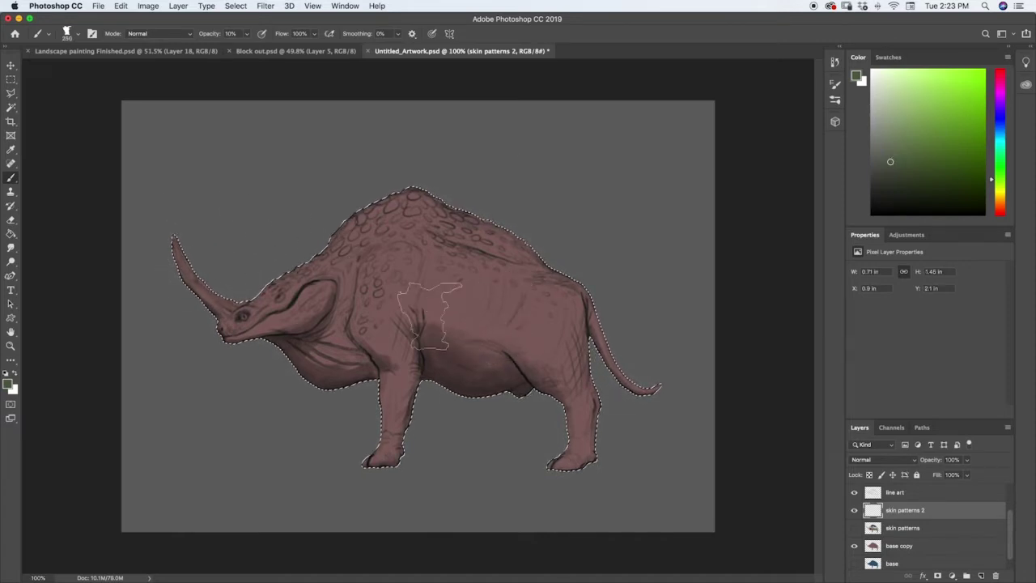
pyautogui.moveTo(243, 324); pyautogui.dragTo(288, 297)
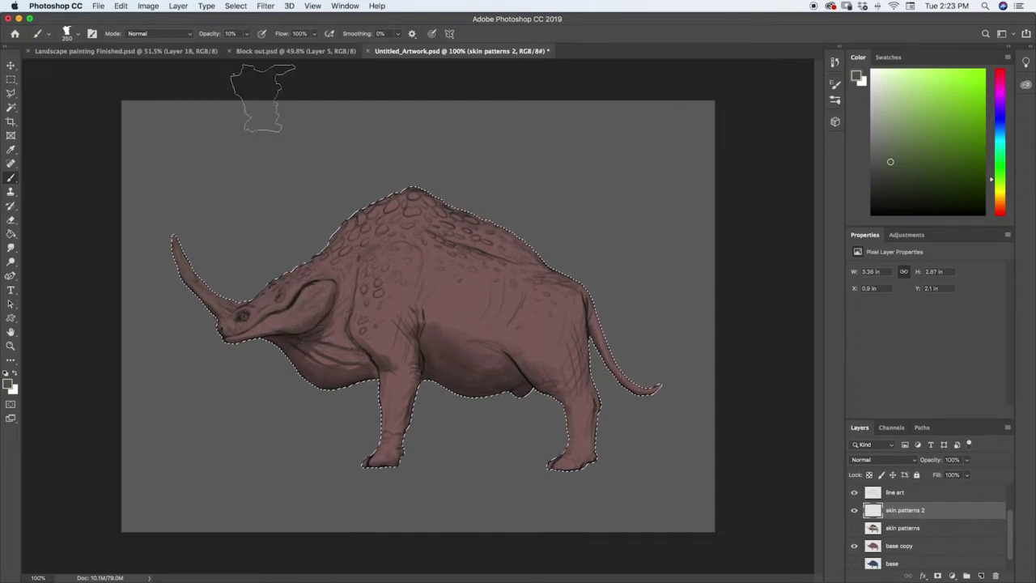
pyautogui.click(246, 33)
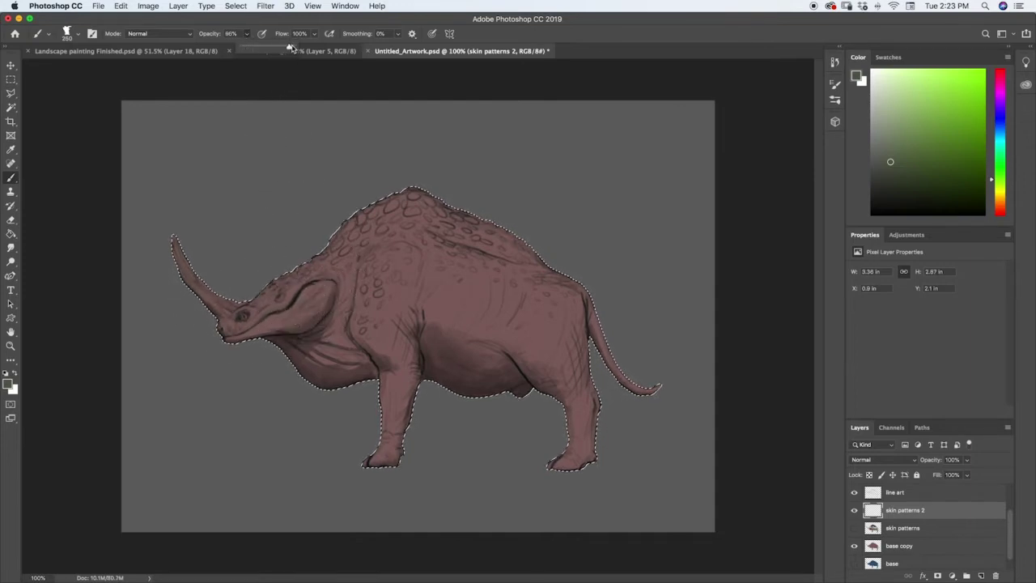
pyautogui.moveTo(292, 48); pyautogui.dragTo(304, 48)
pyautogui.moveTo(177, 242); pyautogui.dragTo(179, 254)
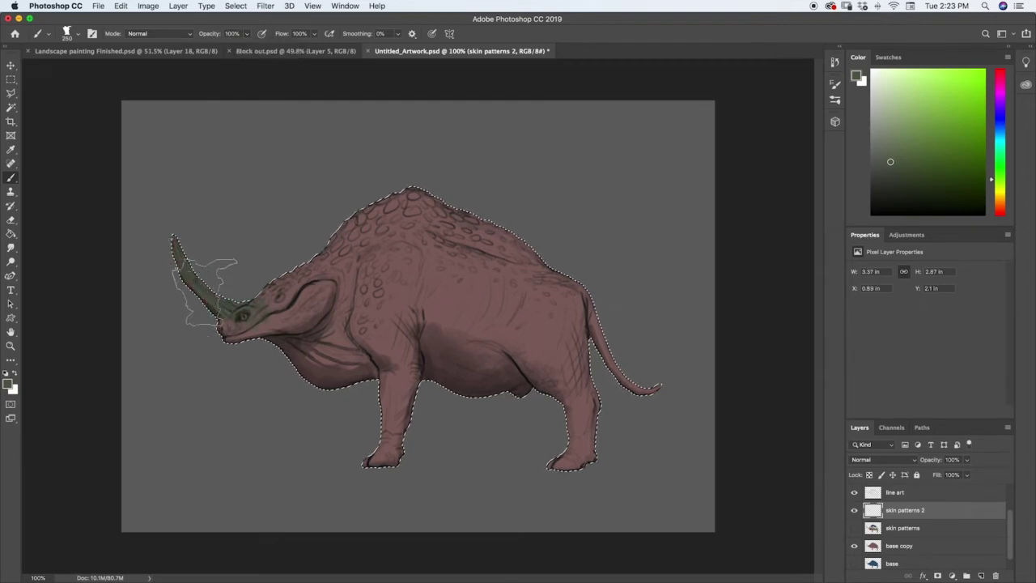
pyautogui.moveTo(204, 293); pyautogui.dragTo(188, 253)
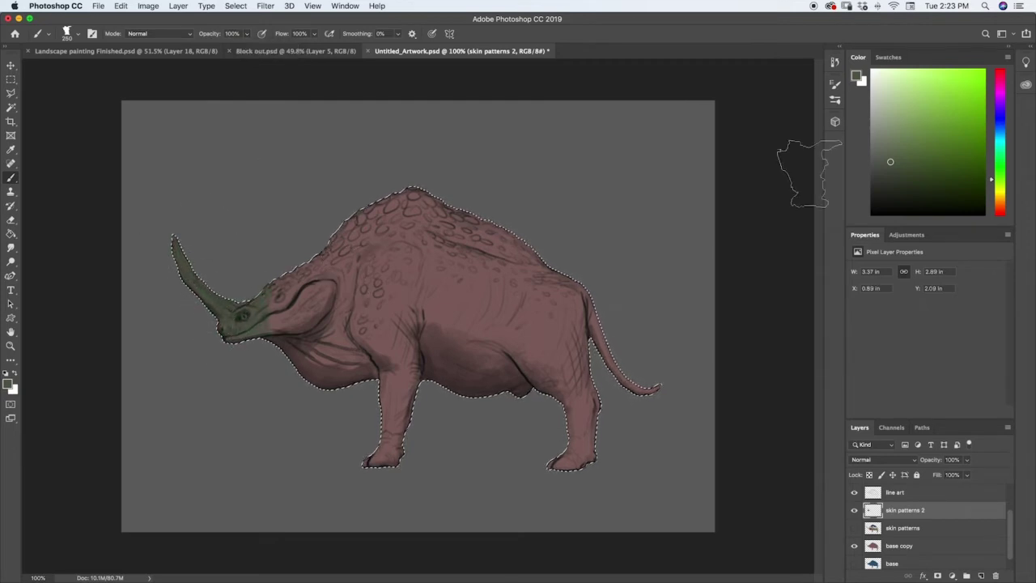
# Paint the horn, head, neck and front of the hump in a darker green, using a 125 px brush for the hump
pyautogui.click(891, 179)
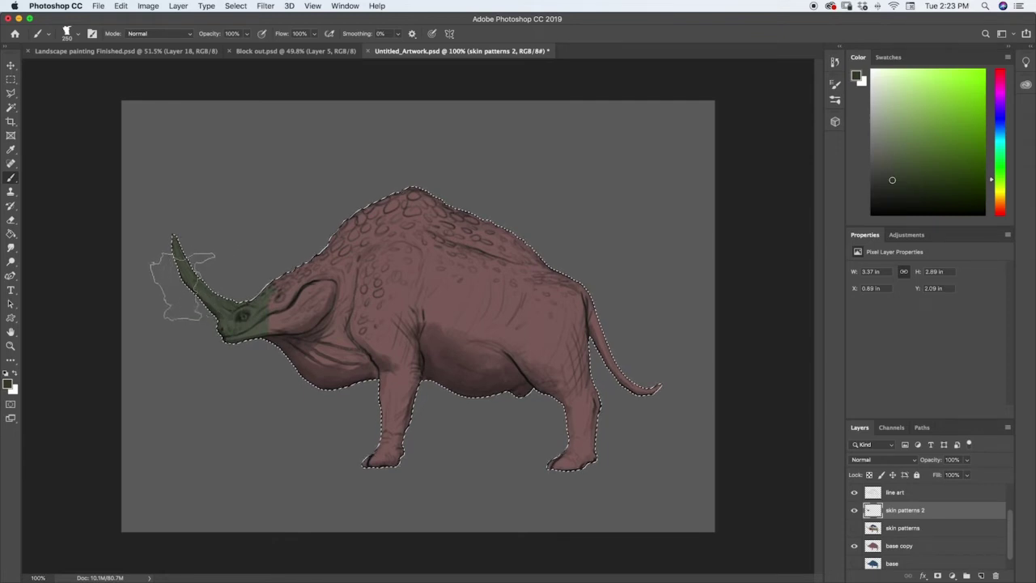
pyautogui.moveTo(188, 284)
pyautogui.mouseDown()
pyautogui.moveTo(184, 236)
pyautogui.moveTo(233, 298)
pyautogui.mouseUp()
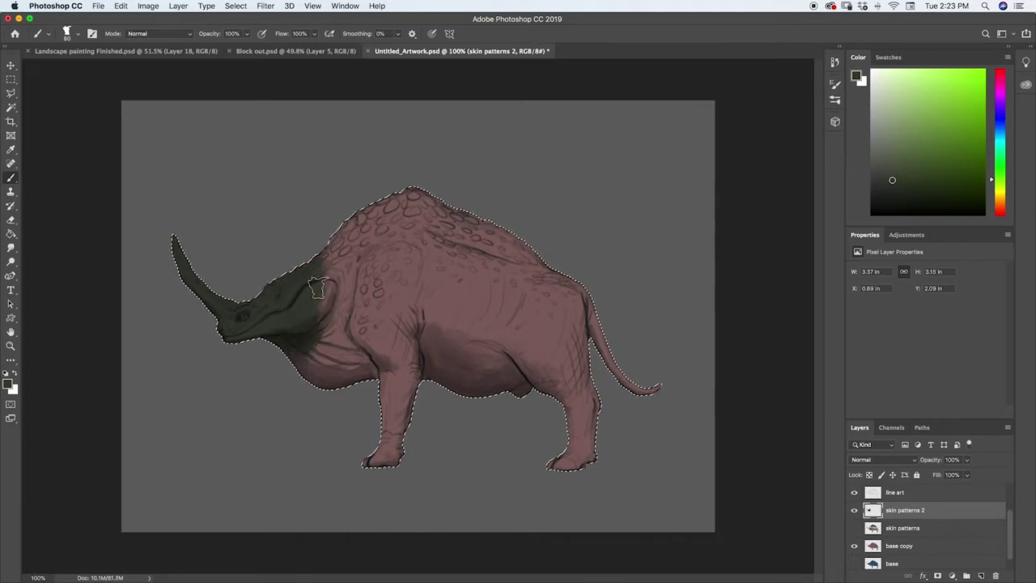
pyautogui.press(']')
pyautogui.press(']')
pyautogui.press(']')
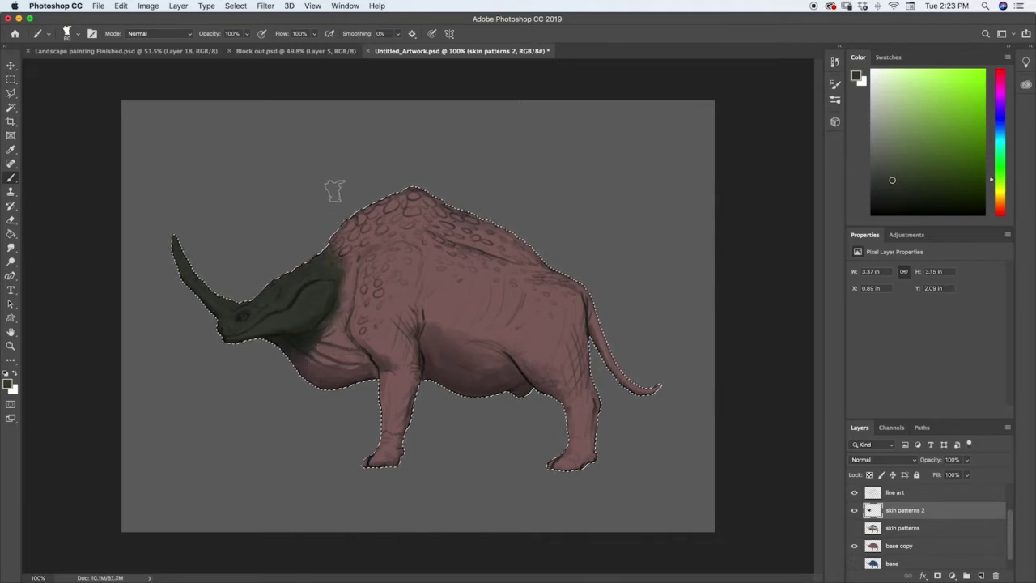
pyautogui.moveTo(335, 212)
pyautogui.mouseDown()
pyautogui.moveTo(328, 272)
pyautogui.moveTo(349, 248)
pyautogui.moveTo(365, 289)
pyautogui.moveTo(366, 223)
pyautogui.moveTo(384, 232)
pyautogui.moveTo(405, 214)
pyautogui.mouseUp()
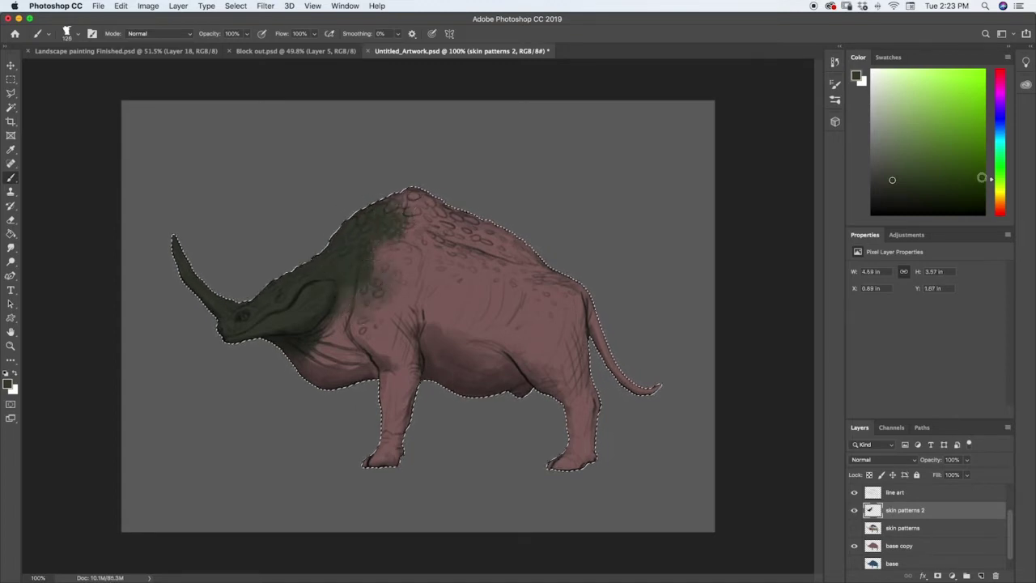
# Shift the colour to a dark olive and paint it over the creature's back, upper flank and tail
pyautogui.moveTo(999, 181); pyautogui.dragTo(1000, 187)
pyautogui.click(895, 179)
pyautogui.click(898, 177)
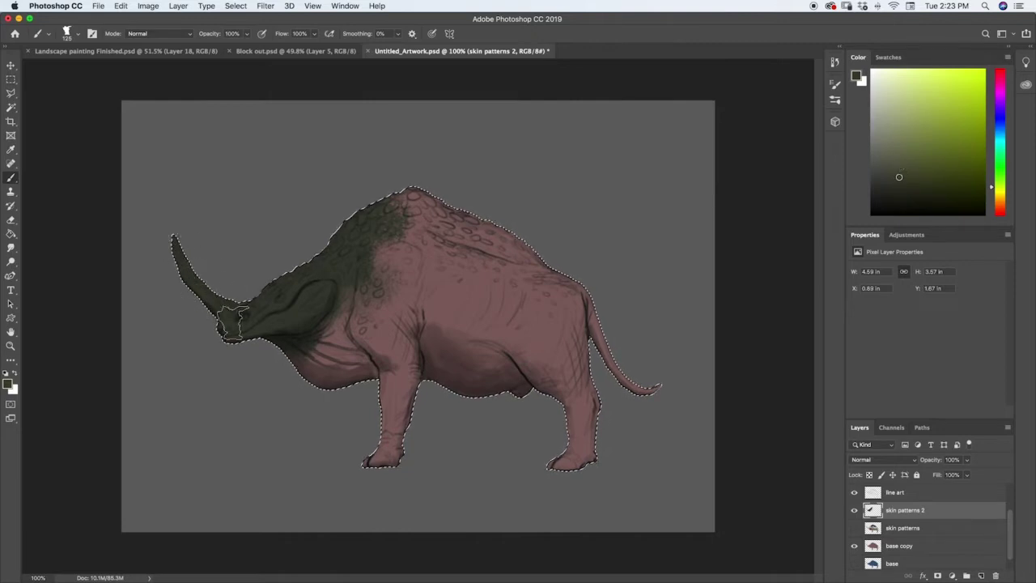
pyautogui.moveTo(992, 187); pyautogui.dragTo(992, 194)
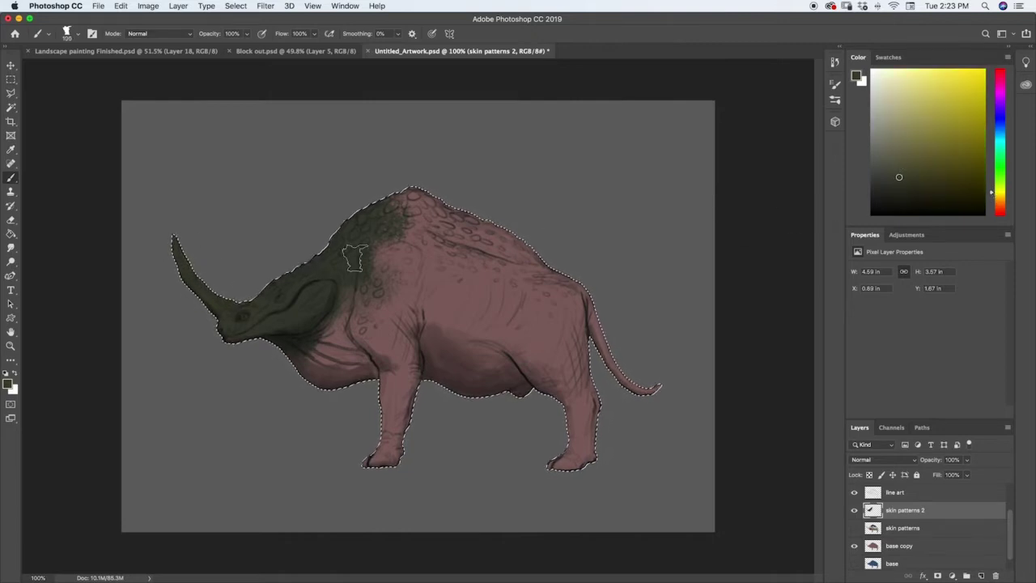
pyautogui.moveTo(242, 298)
pyautogui.mouseDown()
pyautogui.moveTo(309, 321)
pyautogui.moveTo(327, 282)
pyautogui.moveTo(303, 274)
pyautogui.moveTo(320, 234)
pyautogui.moveTo(357, 234)
pyautogui.moveTo(401, 196)
pyautogui.moveTo(419, 210)
pyautogui.moveTo(370, 318)
pyautogui.moveTo(401, 243)
pyautogui.moveTo(437, 204)
pyautogui.moveTo(481, 220)
pyautogui.moveTo(466, 241)
pyautogui.moveTo(442, 242)
pyautogui.moveTo(463, 294)
pyautogui.moveTo(518, 258)
pyautogui.moveTo(436, 254)
pyautogui.moveTo(425, 242)
pyautogui.moveTo(457, 298)
pyautogui.moveTo(405, 283)
pyautogui.moveTo(476, 251)
pyautogui.moveTo(522, 278)
pyautogui.moveTo(524, 299)
pyautogui.moveTo(576, 306)
pyautogui.moveTo(548, 334)
pyautogui.moveTo(513, 322)
pyautogui.moveTo(482, 267)
pyautogui.moveTo(603, 314)
pyautogui.moveTo(631, 378)
pyautogui.moveTo(652, 393)
pyautogui.moveTo(609, 332)
pyautogui.mouseUp()
pyautogui.press('[')
pyautogui.press('[')
pyautogui.press('[')
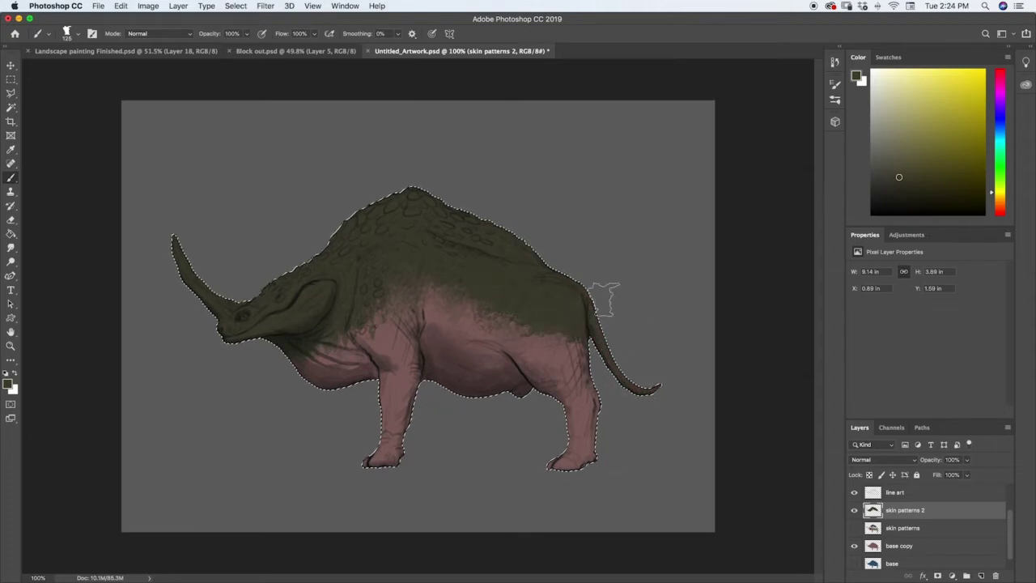
# Extend the dark olive down the shoulder and hindquarters, and texture the head, back, upper flank and tail with a lighter yellow-olive
pyautogui.moveTo(416, 286)
pyautogui.mouseDown()
pyautogui.moveTo(376, 291)
pyautogui.moveTo(358, 326)
pyautogui.moveTo(383, 358)
pyautogui.moveTo(371, 320)
pyautogui.moveTo(386, 343)
pyautogui.moveTo(388, 378)
pyautogui.moveTo(407, 277)
pyautogui.mouseUp()
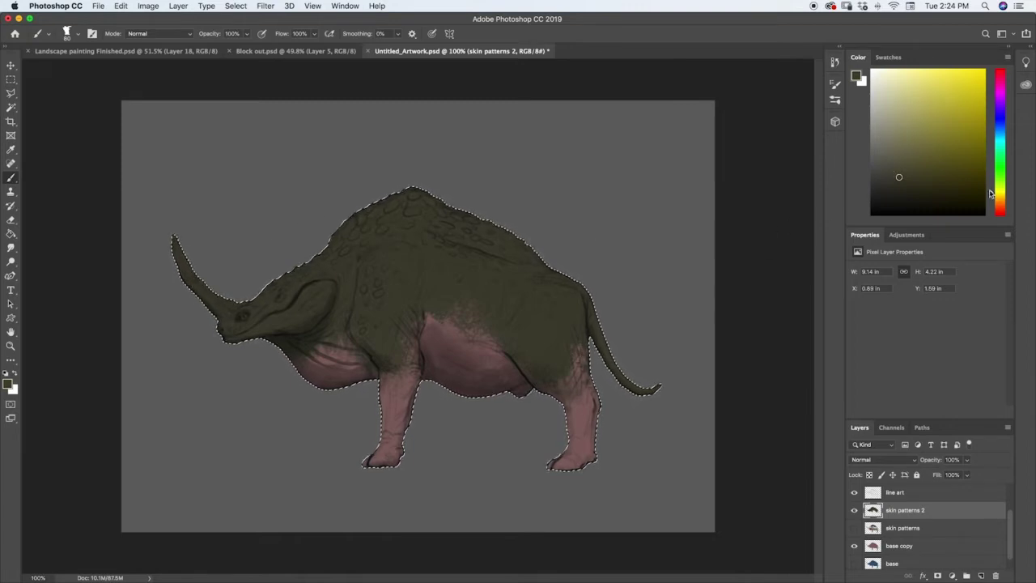
pyautogui.moveTo(970, 172); pyautogui.dragTo(923, 161)
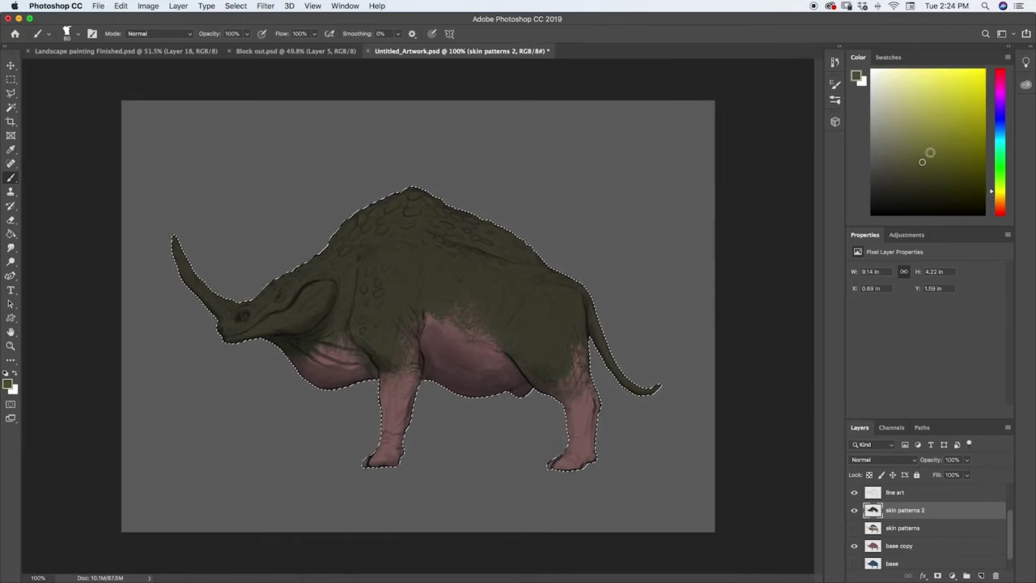
pyautogui.moveTo(992, 191); pyautogui.dragTo(991, 195)
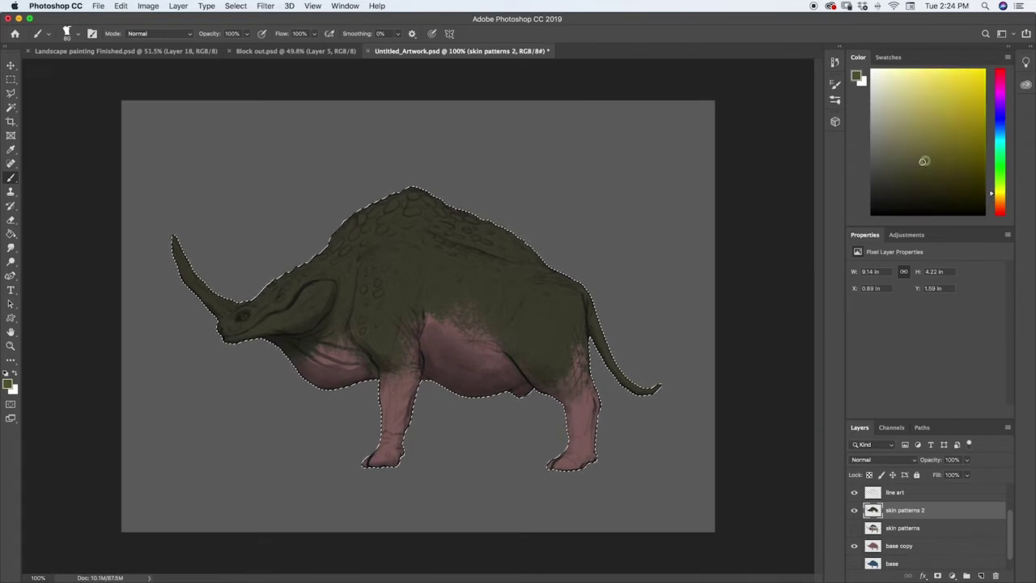
pyautogui.moveTo(927, 160); pyautogui.dragTo(933, 153)
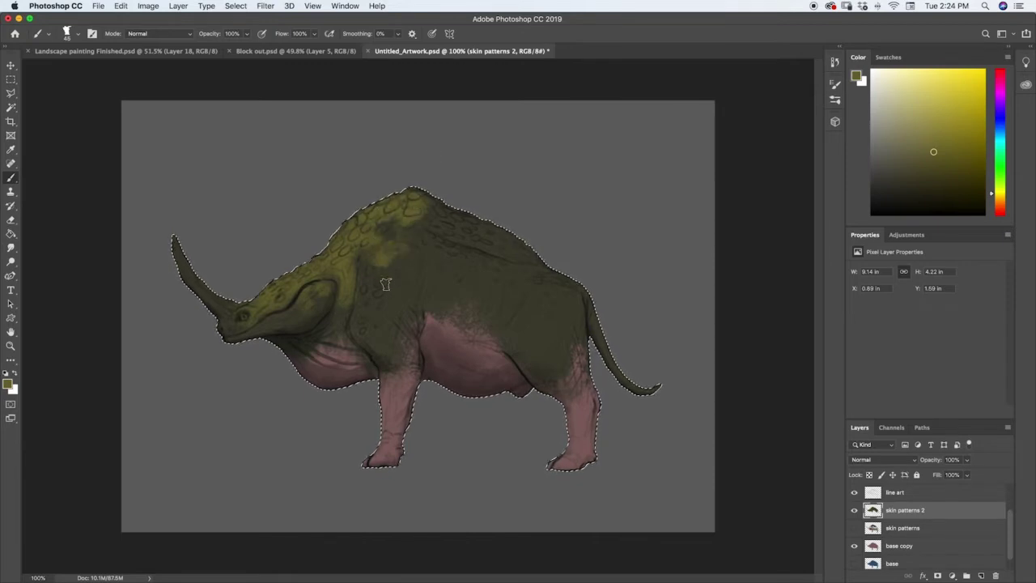
pyautogui.press(']')
pyautogui.press(']')
pyautogui.press(']')
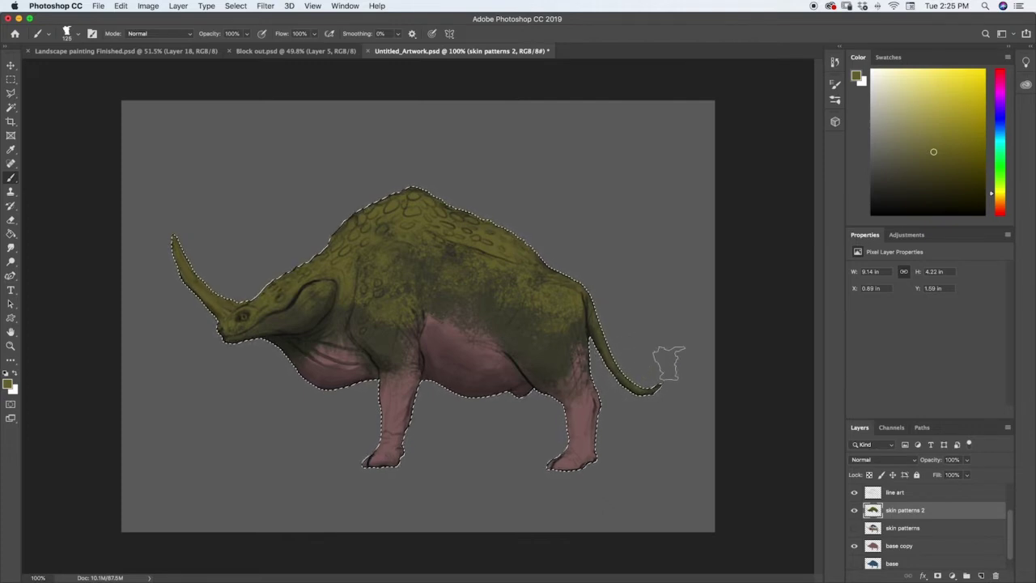
# Switch to the Eraser and give it the Aufgenommener Pinsel 1 36 texture tip from the Evenent-Concept-Art-Brush-Pack
pyautogui.press('e')
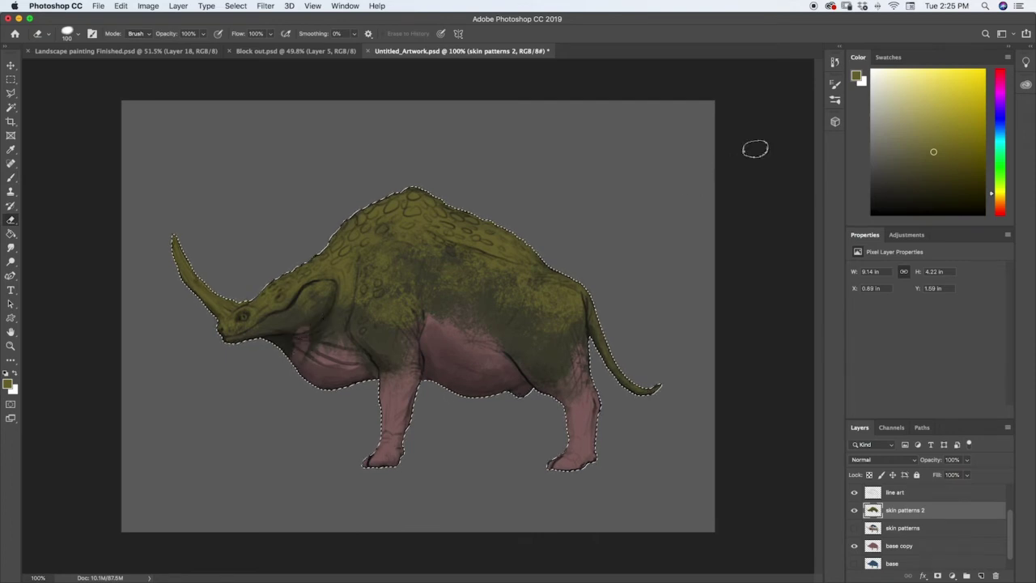
pyautogui.click(835, 99)
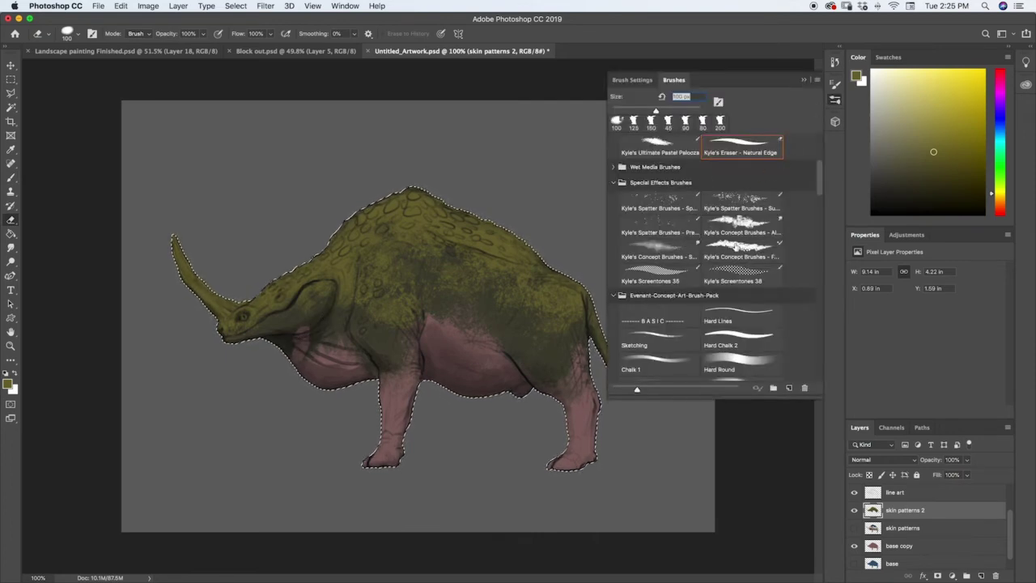
pyautogui.click(621, 185)
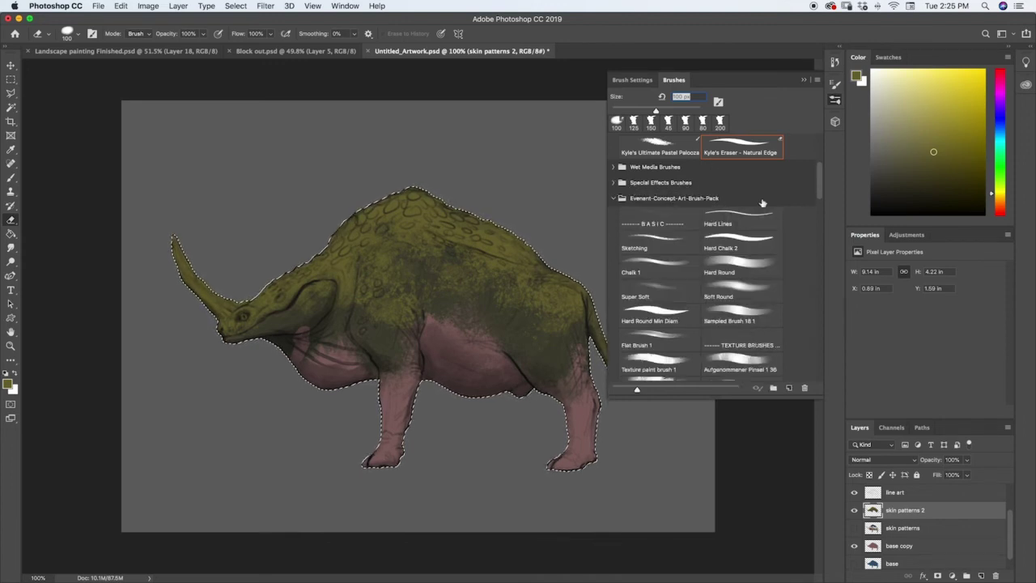
pyautogui.click(738, 363)
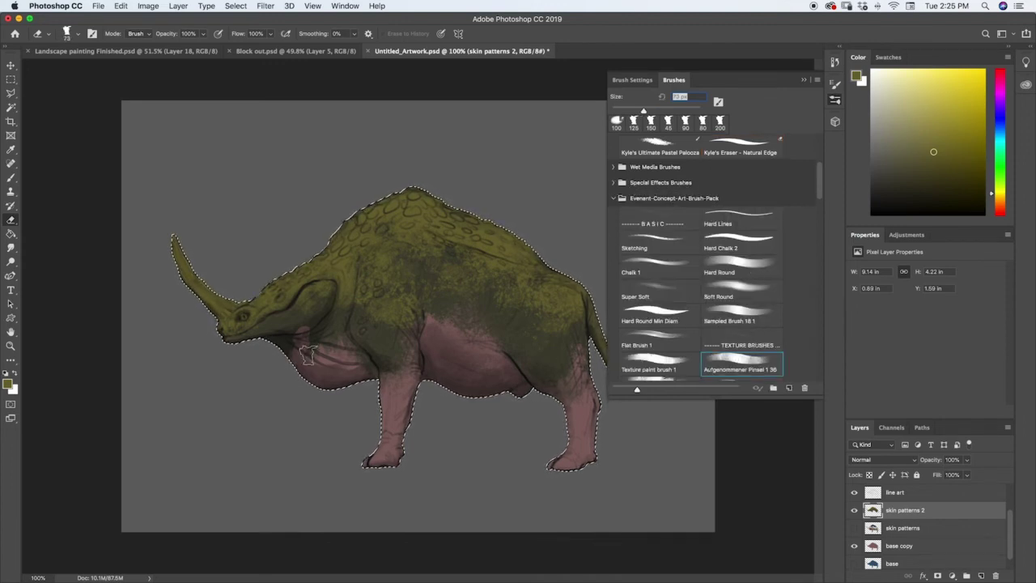
# Erase the green from the throat and lower jaw with the eraser enlarged to 250 px, reducing it for the cheek
pyautogui.moveTo(308, 354); pyautogui.dragTo(293, 353)
pyautogui.press(']')
pyautogui.press(']')
pyautogui.press(']')
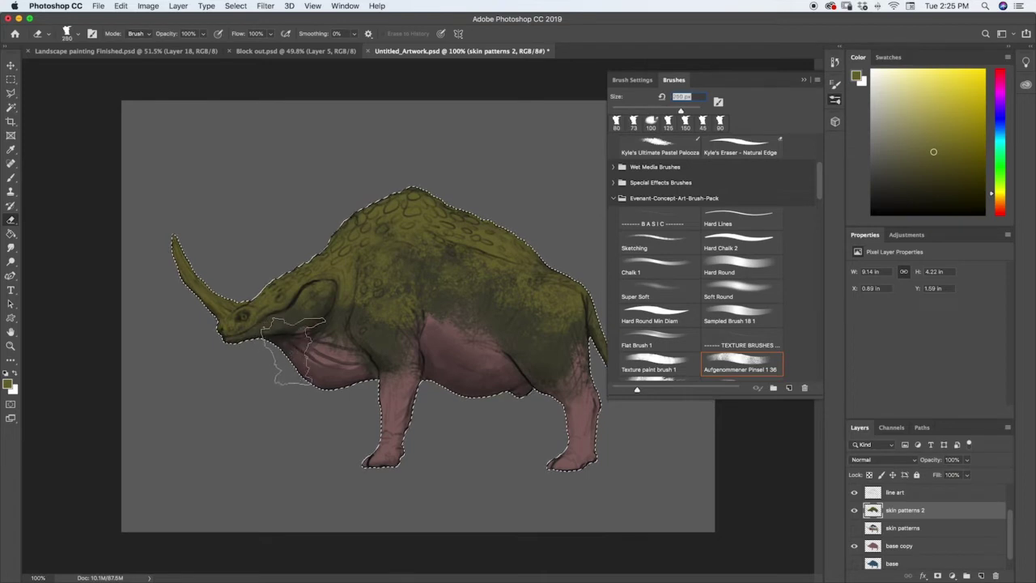
pyautogui.press('[')
pyautogui.press('[')
pyautogui.press('[')
pyautogui.press('[')
pyautogui.press('[')
pyautogui.press('[')
pyautogui.press('[')
pyautogui.press('[')
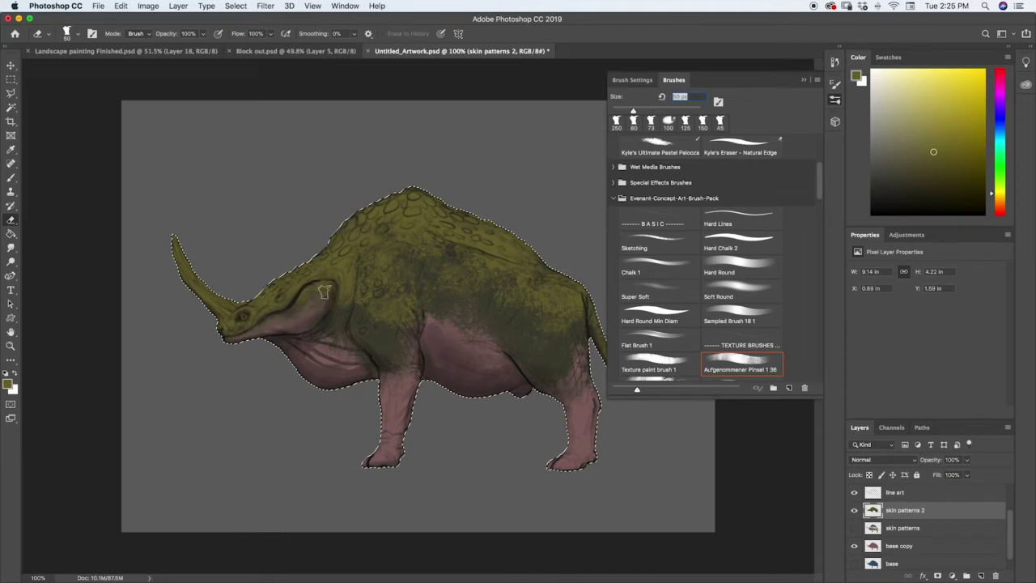
# Erase the green from the cheek, neck folds and upper belly edge, varying the eraser size up to 150 px
pyautogui.moveTo(318, 319); pyautogui.dragTo(332, 323)
pyautogui.press(']')
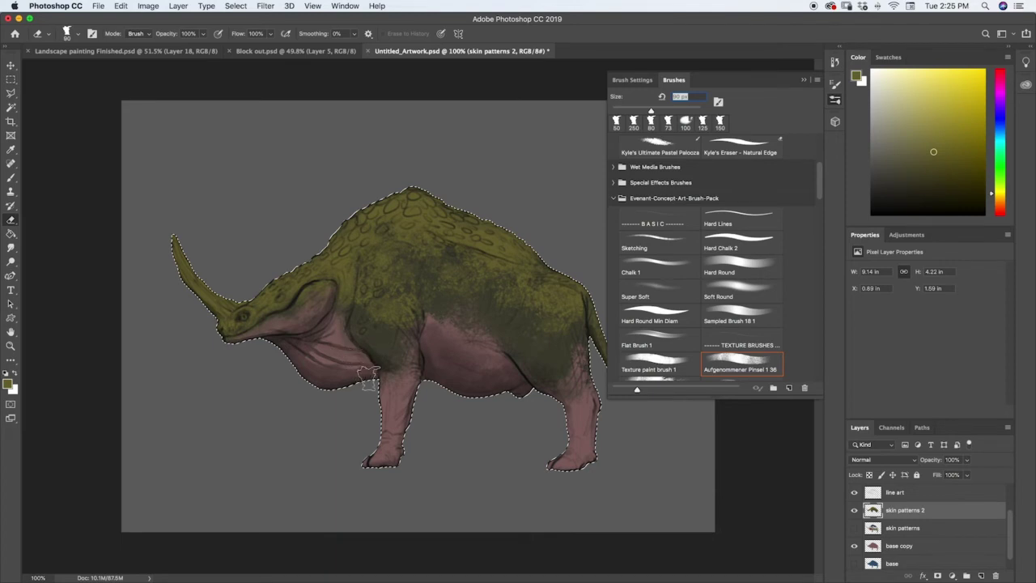
pyautogui.moveTo(344, 345); pyautogui.dragTo(354, 333)
pyautogui.press('[')
pyautogui.moveTo(452, 343); pyautogui.dragTo(458, 337)
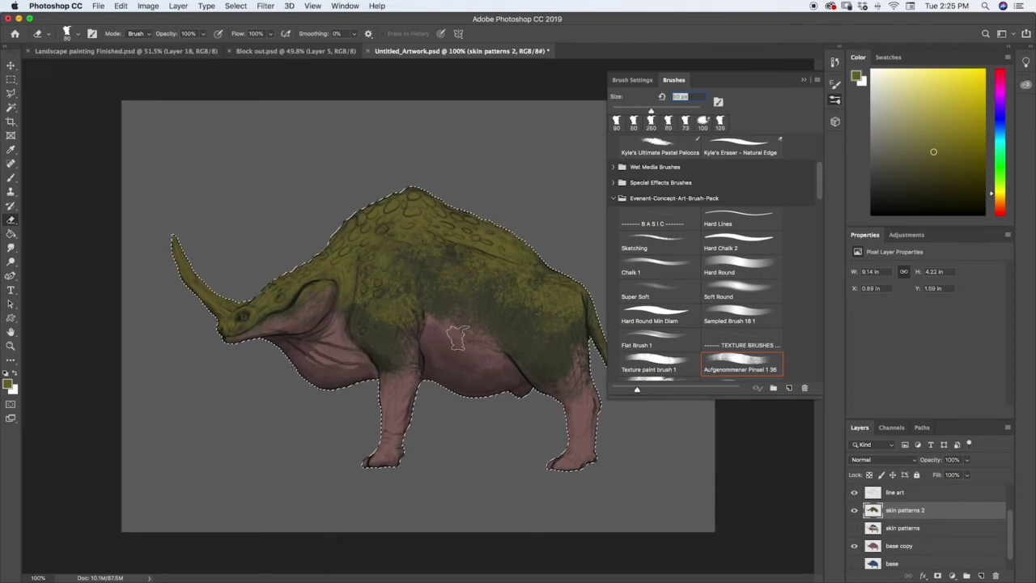
pyautogui.press(']')
pyautogui.press(']')
pyautogui.moveTo(295, 344)
pyautogui.mouseDown()
pyautogui.moveTo(267, 352)
pyautogui.moveTo(293, 357)
pyautogui.mouseUp()
pyautogui.press(']')
pyautogui.press(']')
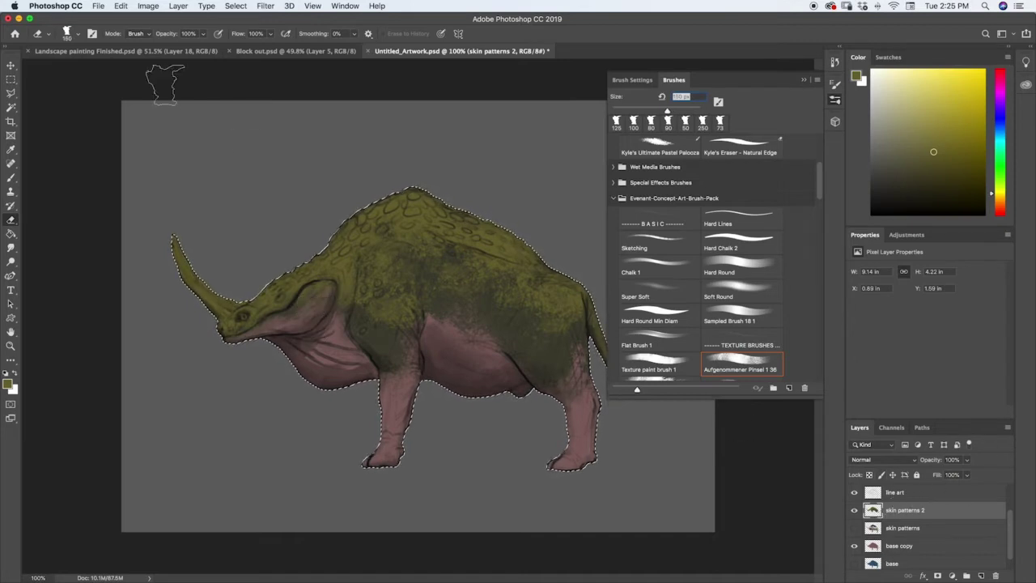
# Shift the skin patterns 2 layer to a duller, browner olive with a Hue/Saturation adjustment
pyautogui.moveTo(204, 38)
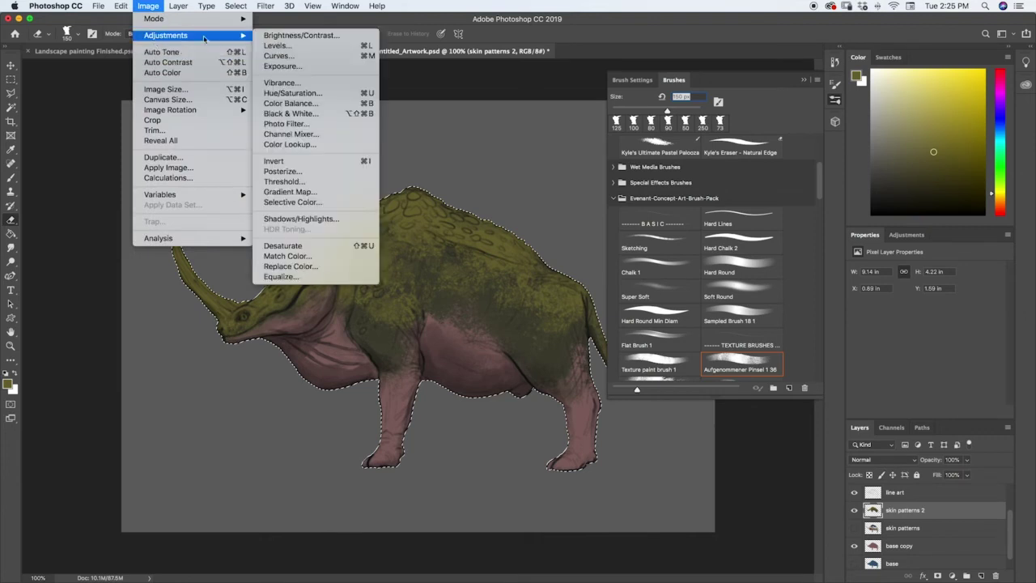
pyautogui.click(293, 93)
pyautogui.moveTo(570, 210); pyautogui.dragTo(562, 210)
pyautogui.moveTo(567, 262); pyautogui.dragTo(544, 239)
pyautogui.click(689, 156)
# Paint the horn a dark grey-teal with the 125 px brush, darkening it to near-black towards the tip
pyautogui.press('e')
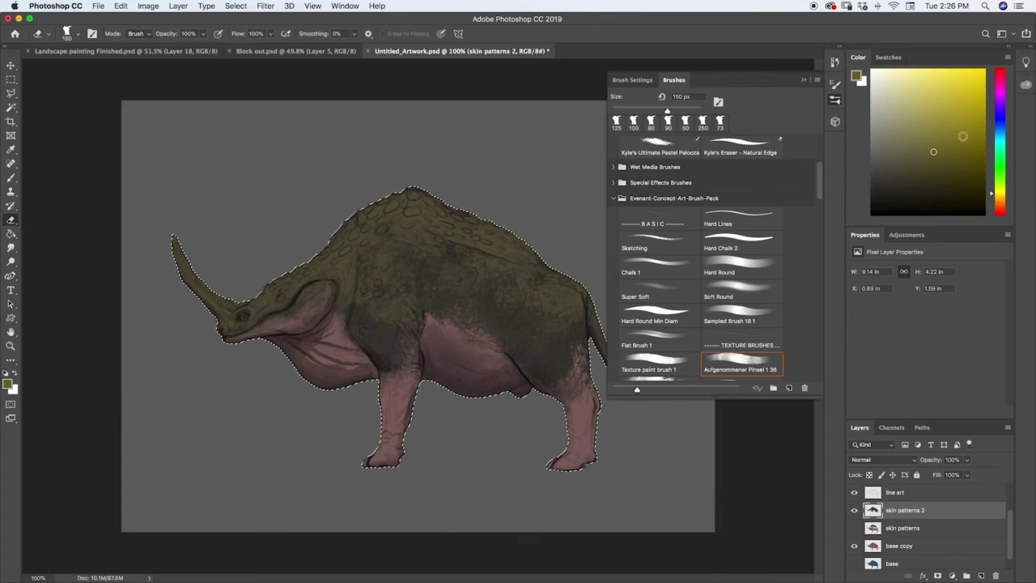
pyautogui.click(1000, 146)
pyautogui.click(884, 182)
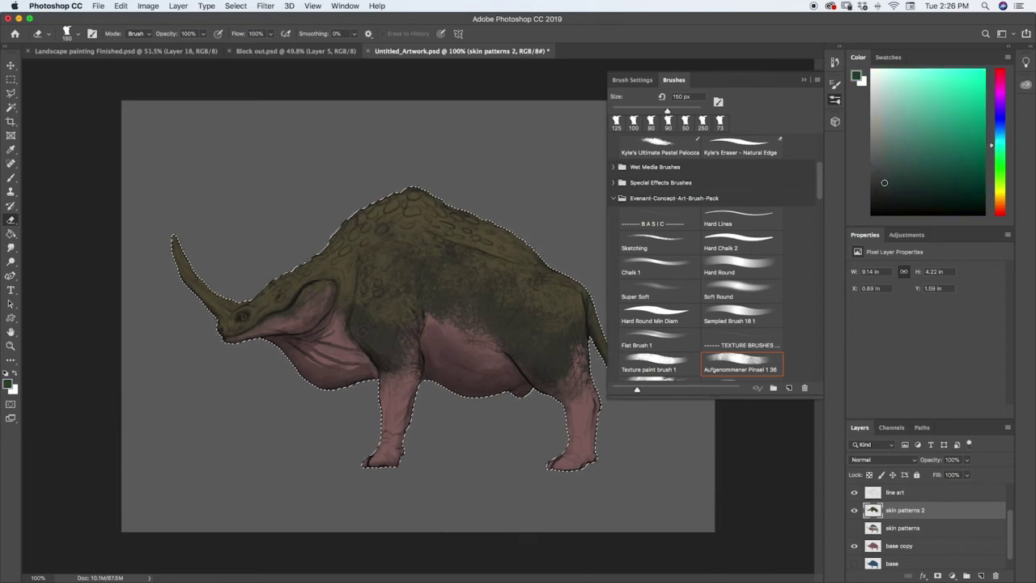
pyautogui.moveTo(176, 250); pyautogui.dragTo(175, 228)
pyautogui.press(']')
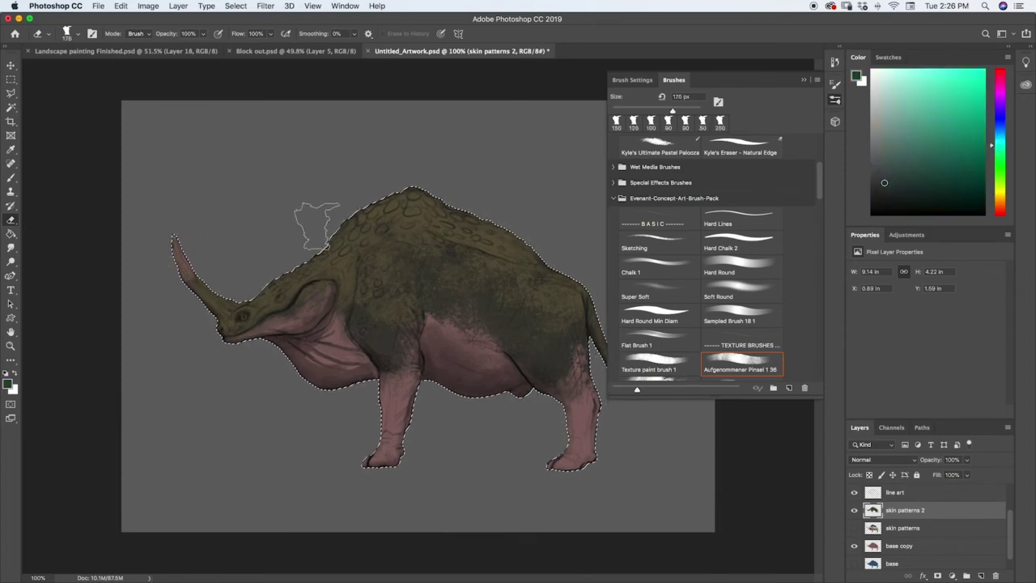
pyautogui.press('b')
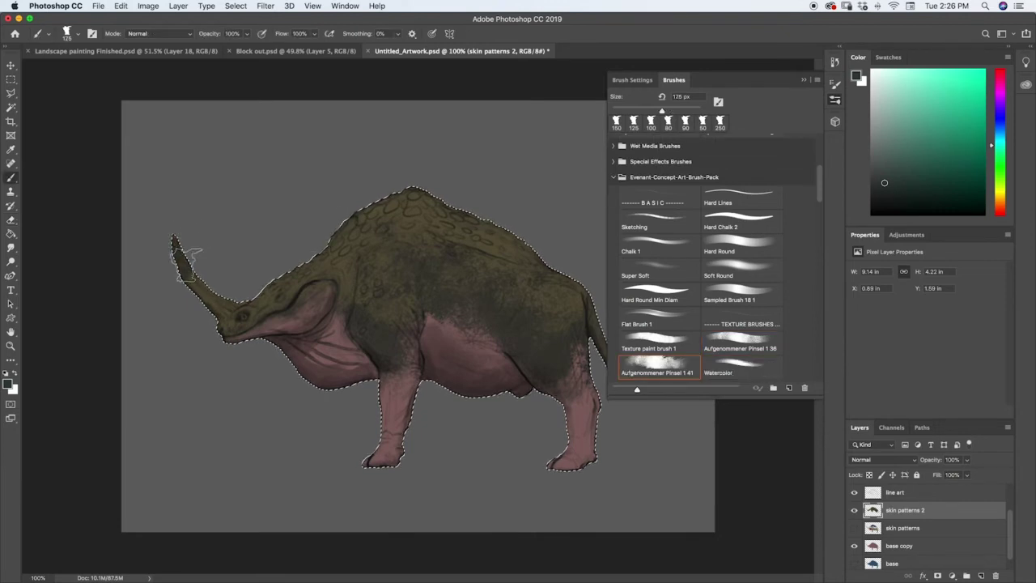
pyautogui.moveTo(214, 302)
pyautogui.mouseDown()
pyautogui.moveTo(212, 227)
pyautogui.moveTo(162, 199)
pyautogui.moveTo(181, 261)
pyautogui.mouseUp()
pyautogui.click(874, 199)
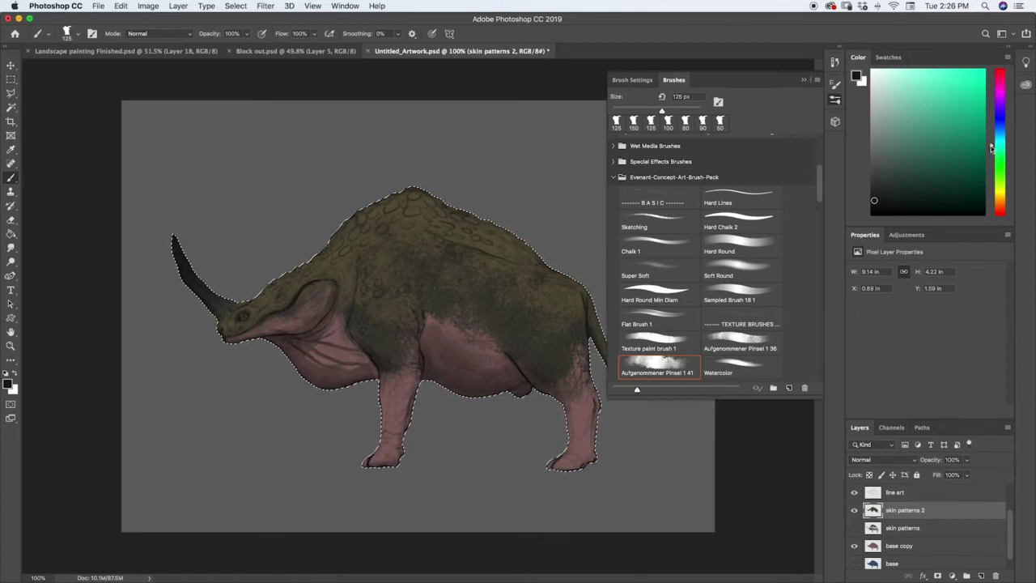
# Set the foreground colour to a dark orange-brown and reduce the brush to 30 px for the eye
pyautogui.click(989, 187)
pyautogui.moveTo(989, 190); pyautogui.dragTo(989, 193)
pyautogui.moveTo(891, 150); pyautogui.dragTo(948, 178)
pyautogui.click(993, 202)
pyautogui.click(939, 187)
pyautogui.press('[')
pyautogui.press('[')
pyautogui.press('[')
pyautogui.press('[')
pyautogui.press('[')
pyautogui.press('[')
pyautogui.press('[')
pyautogui.press('[')
pyautogui.press('[')
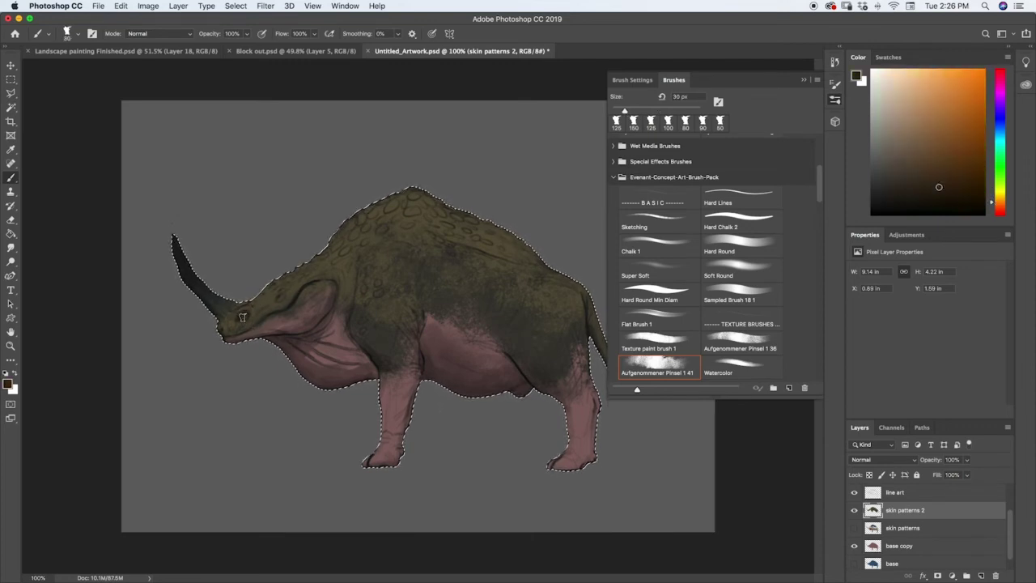
# Paint the creature's eye a brighter orange-brown with the brush at 7 px
pyautogui.moveTo(939, 147); pyautogui.dragTo(945, 136)
pyautogui.press('[')
pyautogui.press('[')
pyautogui.press('[')
pyautogui.press('[')
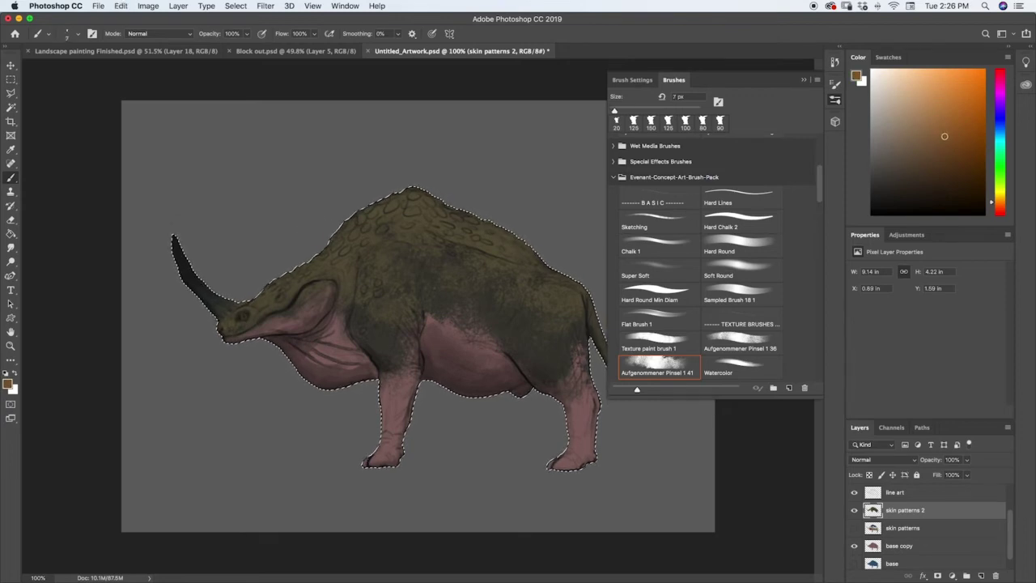
pyautogui.moveTo(242, 317); pyautogui.dragTo(246, 314)
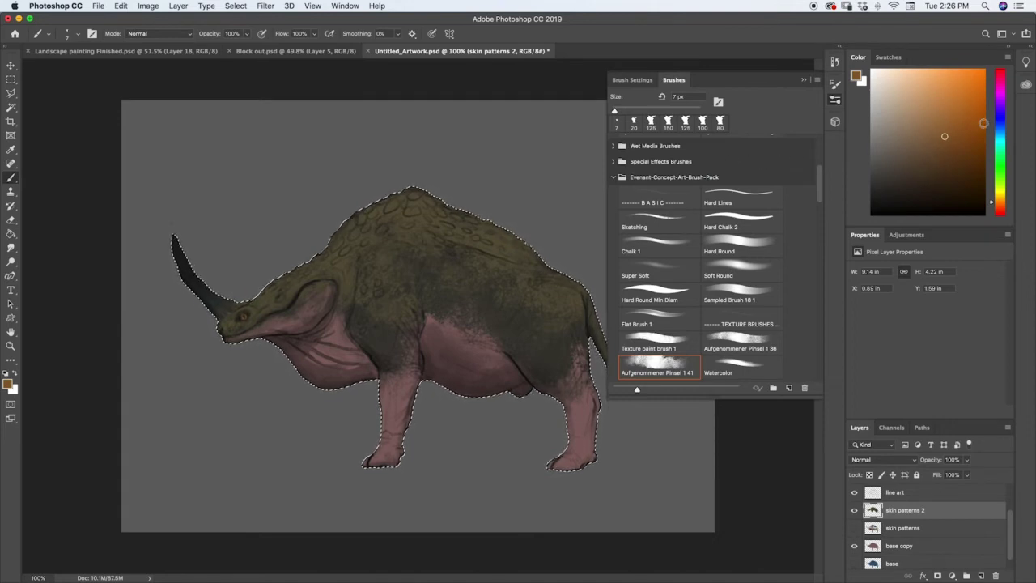
# Paint fine dark grey-green detail on the horn and the toenails with the 7 px brush
pyautogui.click(999, 169)
pyautogui.moveTo(944, 136); pyautogui.dragTo(885, 181)
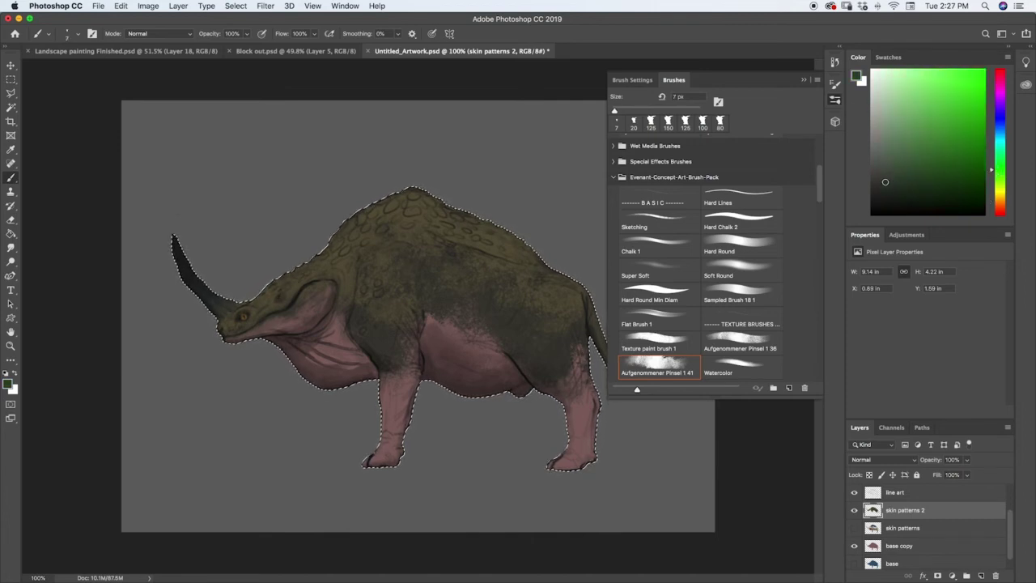
pyautogui.moveTo(173, 236); pyautogui.dragTo(185, 273)
pyautogui.moveTo(372, 456); pyautogui.dragTo(367, 464)
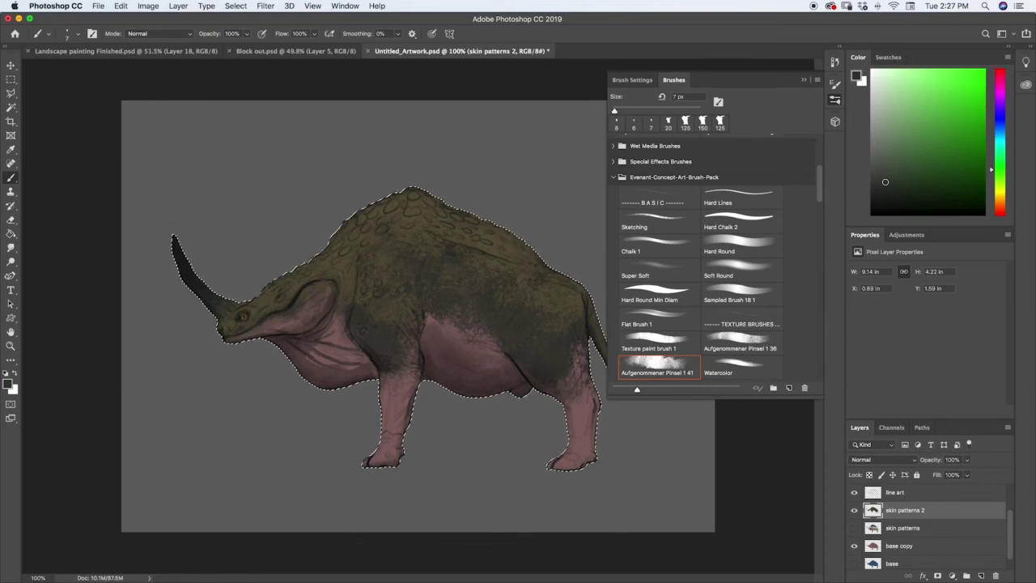
# Sample a muted grey-pink from the front leg, paint both feet with it at 15 px, and clear the creature selection
pyautogui.click(871, 141)
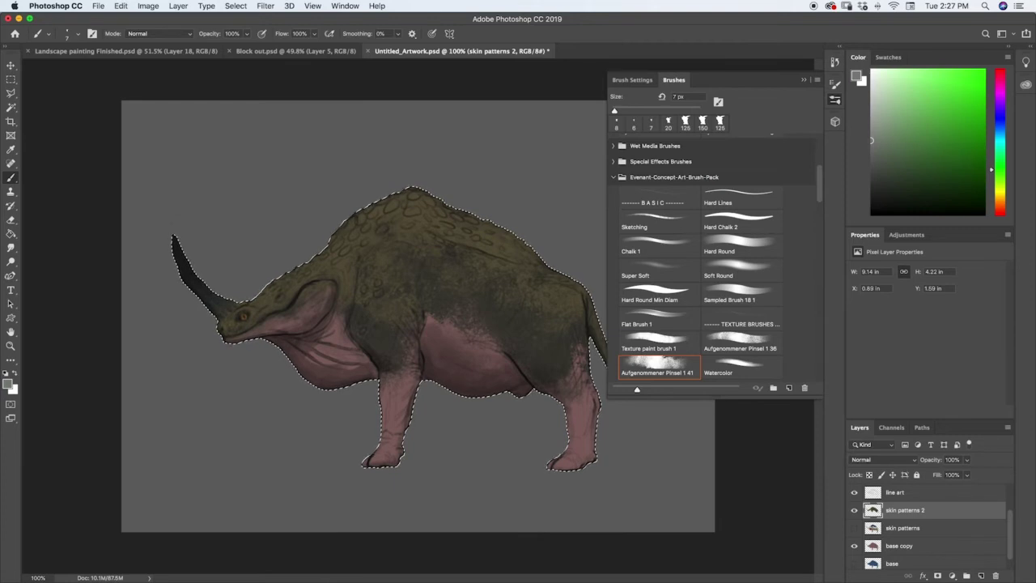
pyautogui.press('i')
pyautogui.click(394, 428)
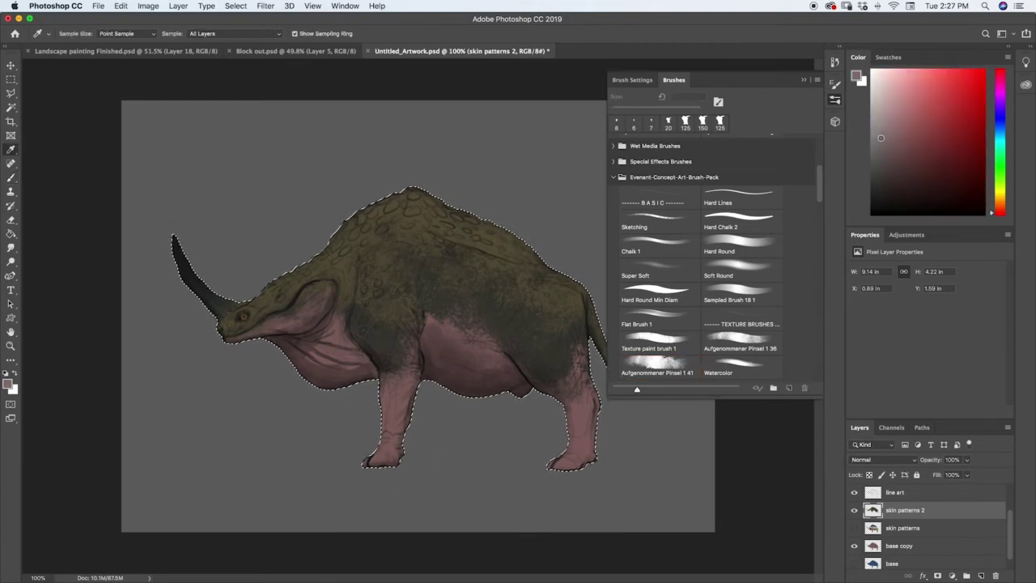
pyautogui.press('b')
pyautogui.press(']')
pyautogui.press(']')
pyautogui.press(']')
pyautogui.press(']')
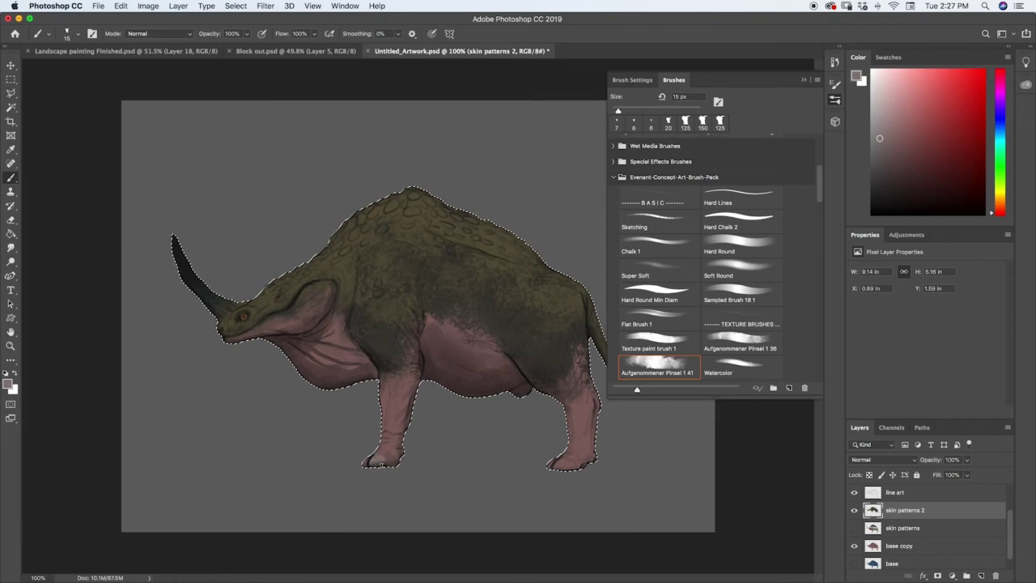
pyautogui.moveTo(381, 457); pyautogui.dragTo(389, 462)
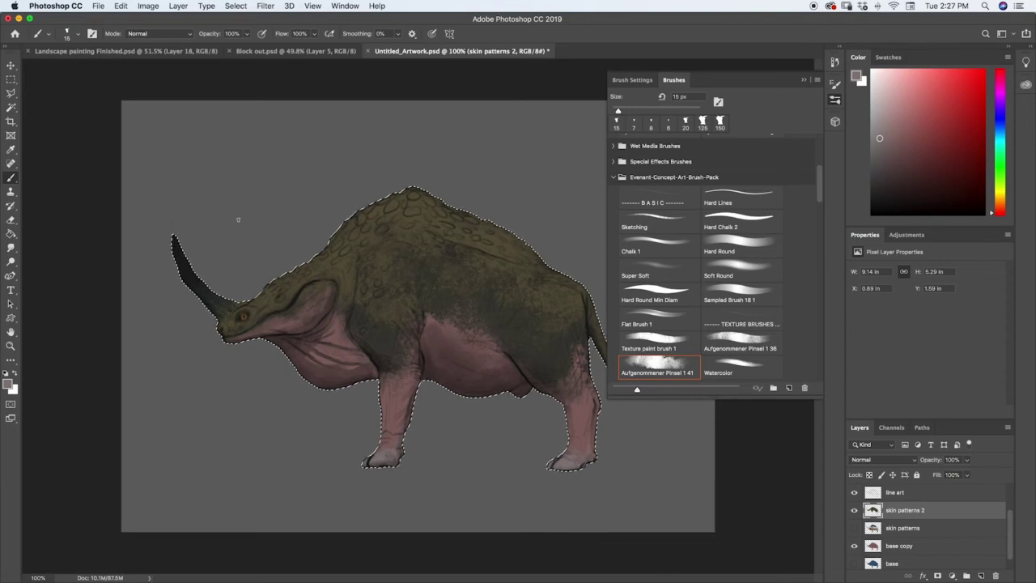
pyautogui.press('super+d')
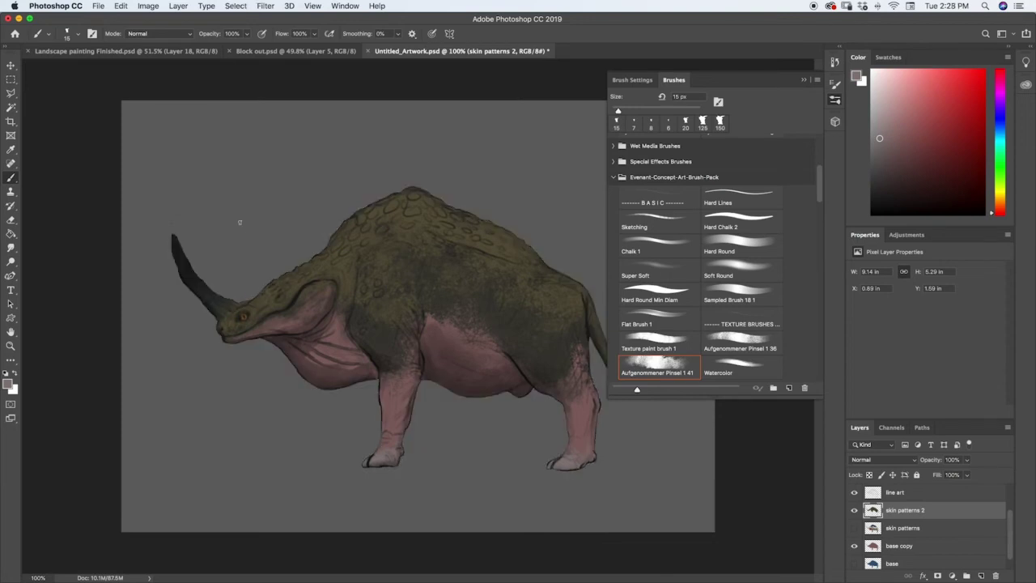
pyautogui.click(804, 81)
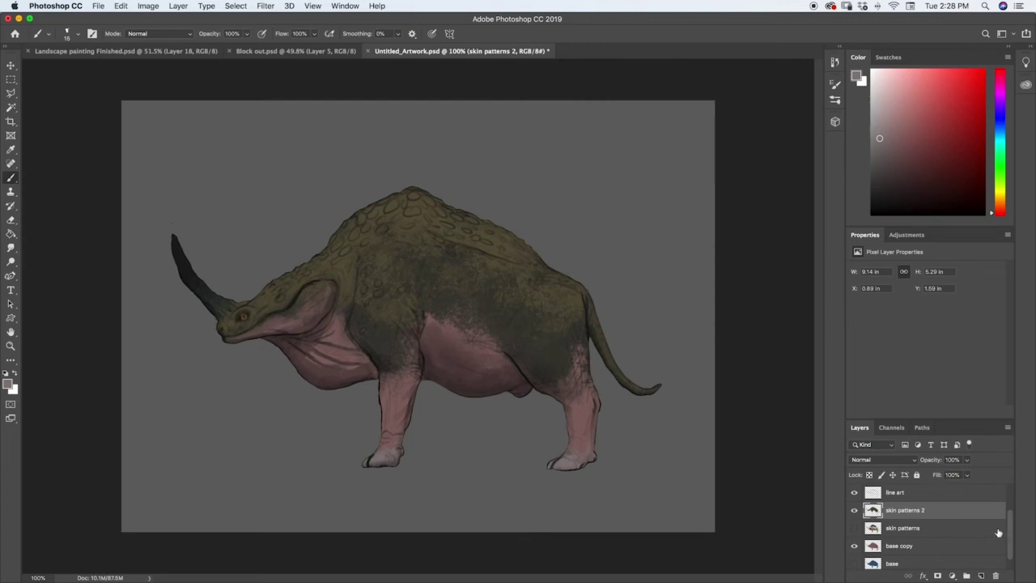
# Show the saddle layer over the recoloured creature and add a new layer above it
pyautogui.scroll(1, 1011, 519)
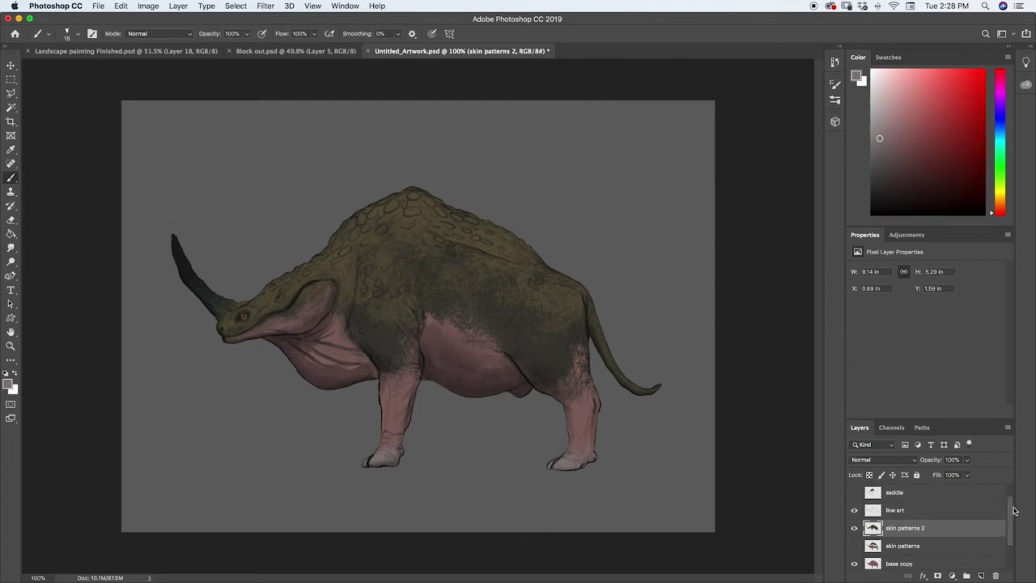
pyautogui.click(854, 492)
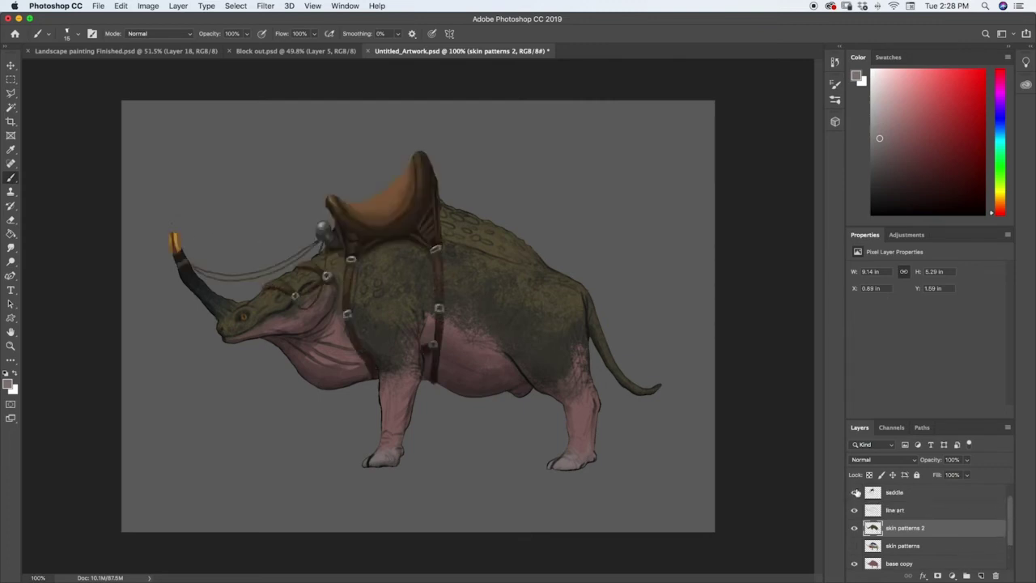
pyautogui.click(854, 492)
pyautogui.click(854, 493)
pyautogui.click(854, 493)
pyautogui.click(855, 493)
pyautogui.click(907, 493)
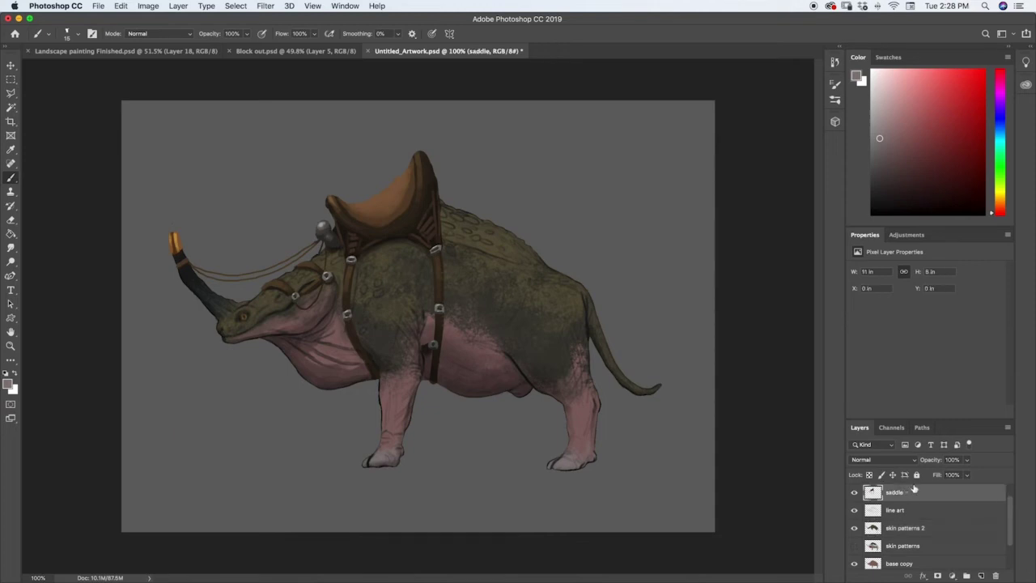
pyautogui.click(980, 575)
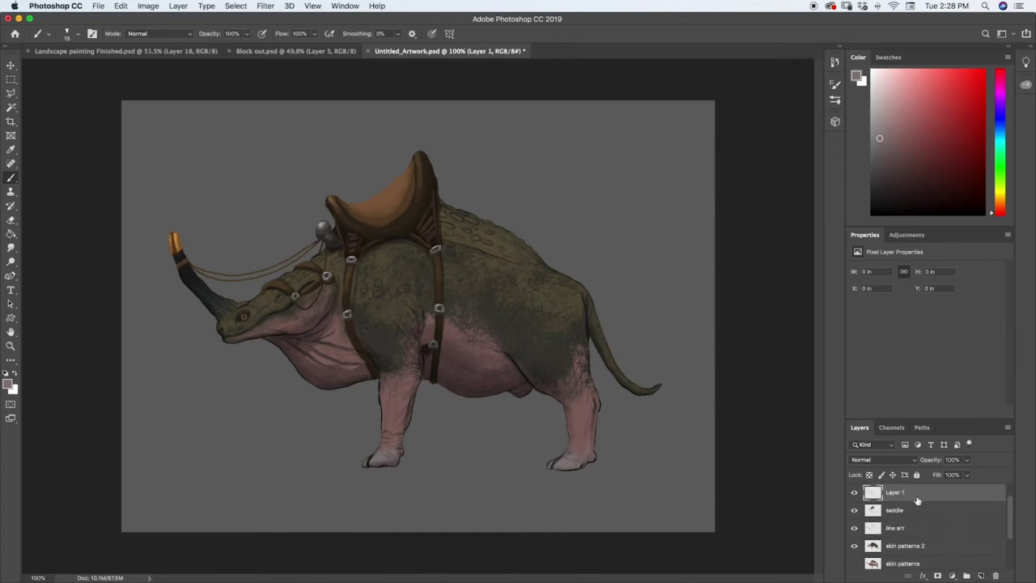
# Hide the saddle layer so that the bare creature shows beneath the new layer
pyautogui.click(854, 510)
pyautogui.click(854, 510)
pyautogui.click(854, 510)
pyautogui.moveTo(924, 140); pyautogui.dragTo(895, 152)
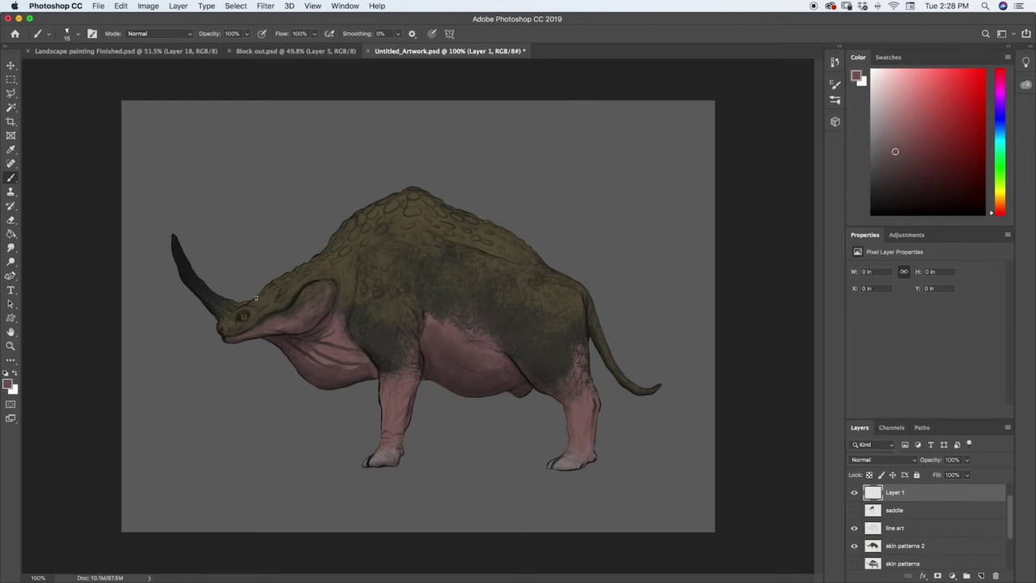
pyautogui.press(']')
pyautogui.press(']')
pyautogui.moveTo(228, 315)
pyautogui.mouseDown()
pyautogui.moveTo(219, 322)
pyautogui.moveTo(228, 315)
pyautogui.mouseUp()
pyautogui.press('[')
pyautogui.press('[')
pyautogui.press('super+z')
# Paint a dark brown leather muzzle over the creature's snout and matching bridle straps around its head on the new layer
pyautogui.click(999, 206)
pyautogui.moveTo(896, 145); pyautogui.dragTo(926, 183)
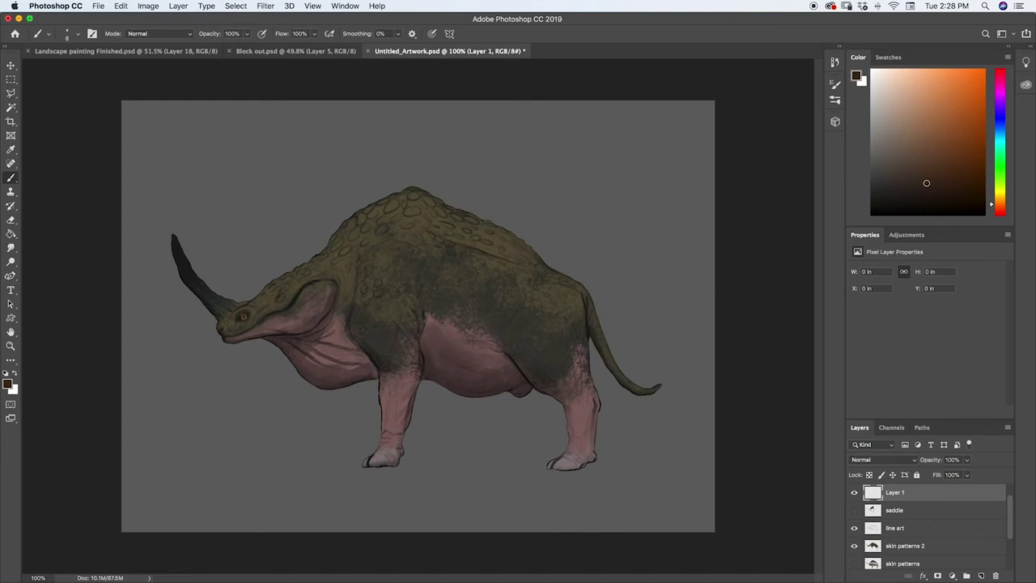
pyautogui.moveTo(235, 324); pyautogui.dragTo(241, 338)
pyautogui.moveTo(225, 325); pyautogui.dragTo(231, 334)
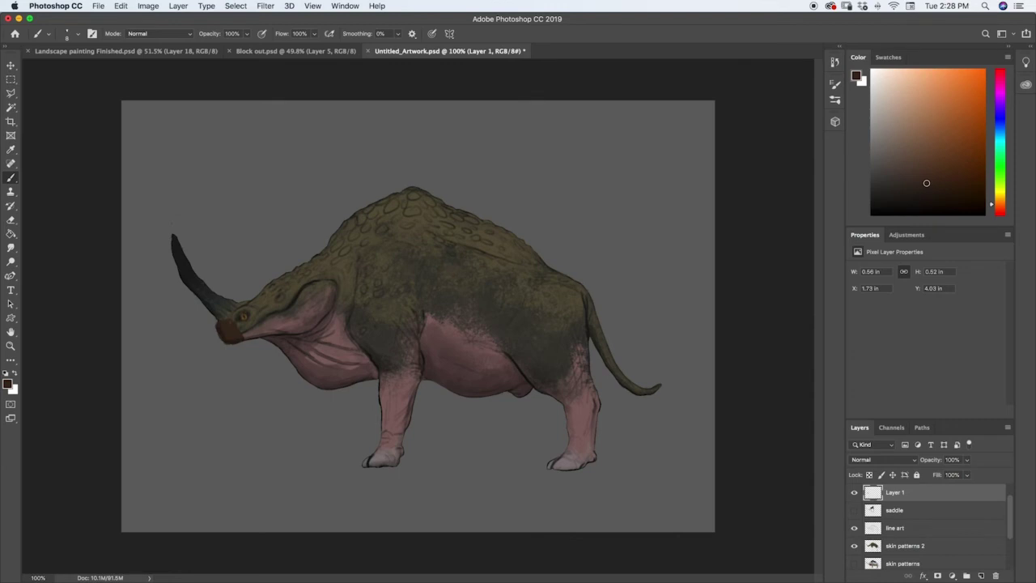
pyautogui.rightClick(225, 323)
pyautogui.press('Escape')
pyautogui.moveTo(261, 323); pyautogui.dragTo(264, 336)
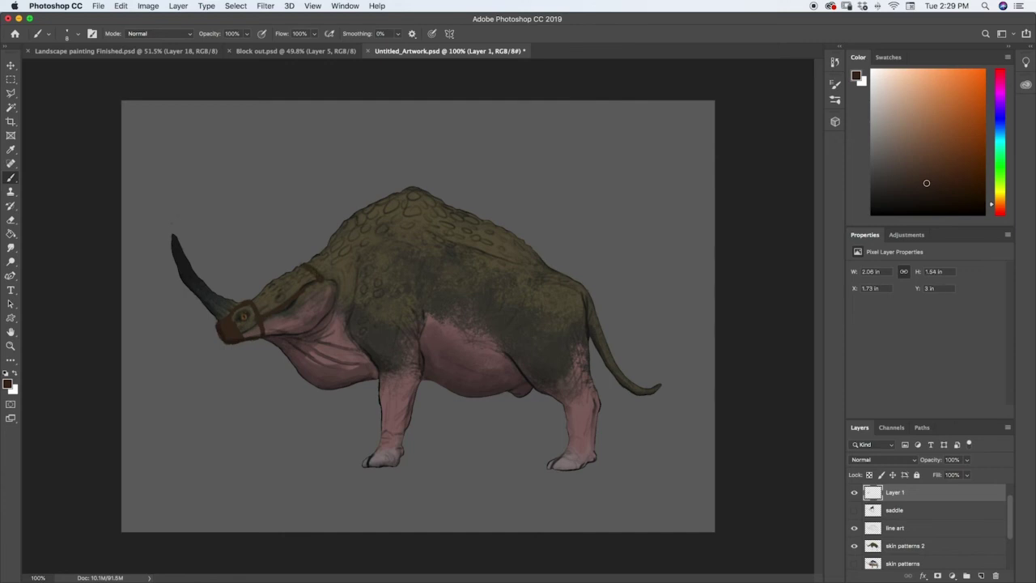
# Paint thin brown reins hanging from the muzzle and a light tan wrap around the horn just below its tip
pyautogui.moveTo(899, 201); pyautogui.dragTo(881, 210)
pyautogui.moveTo(882, 89)
pyautogui.mouseDown()
pyautogui.moveTo(902, 171)
pyautogui.moveTo(933, 151)
pyautogui.mouseUp()
pyautogui.click(919, 140)
pyautogui.moveTo(919, 139); pyautogui.dragTo(918, 140)
pyautogui.moveTo(175, 259)
pyautogui.mouseDown()
pyautogui.moveTo(185, 254)
pyautogui.moveTo(189, 272)
pyautogui.moveTo(180, 272)
pyautogui.moveTo(183, 258)
pyautogui.moveTo(190, 265)
pyautogui.mouseUp()
pyautogui.rightClick(182, 254)
pyautogui.click(178, 270)
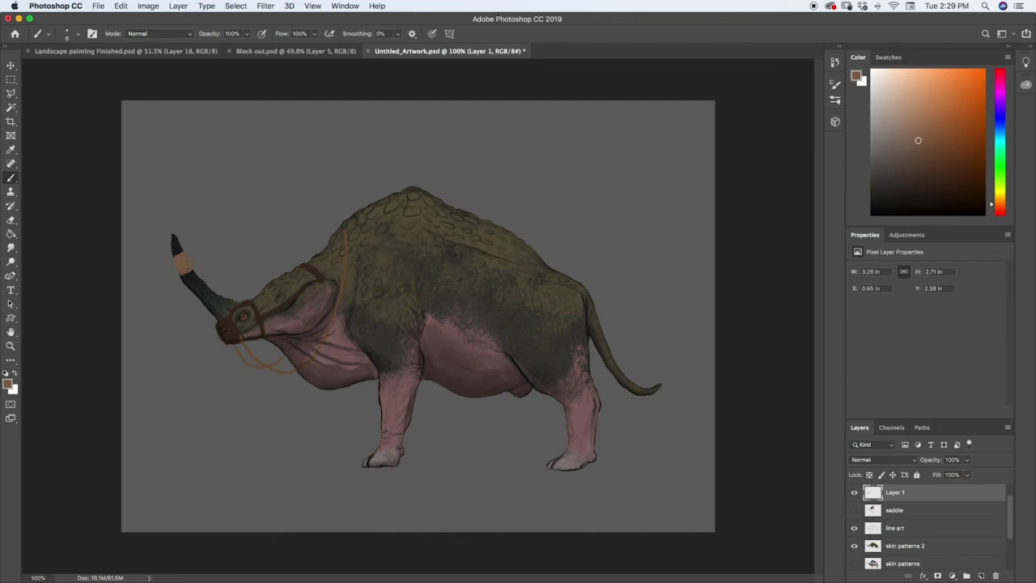
# Paint a magenta-pink ribbon tassel hanging from the lower edge of the horn wrap
pyautogui.click(997, 84)
pyautogui.click(942, 124)
pyautogui.moveTo(180, 273); pyautogui.dragTo(176, 311)
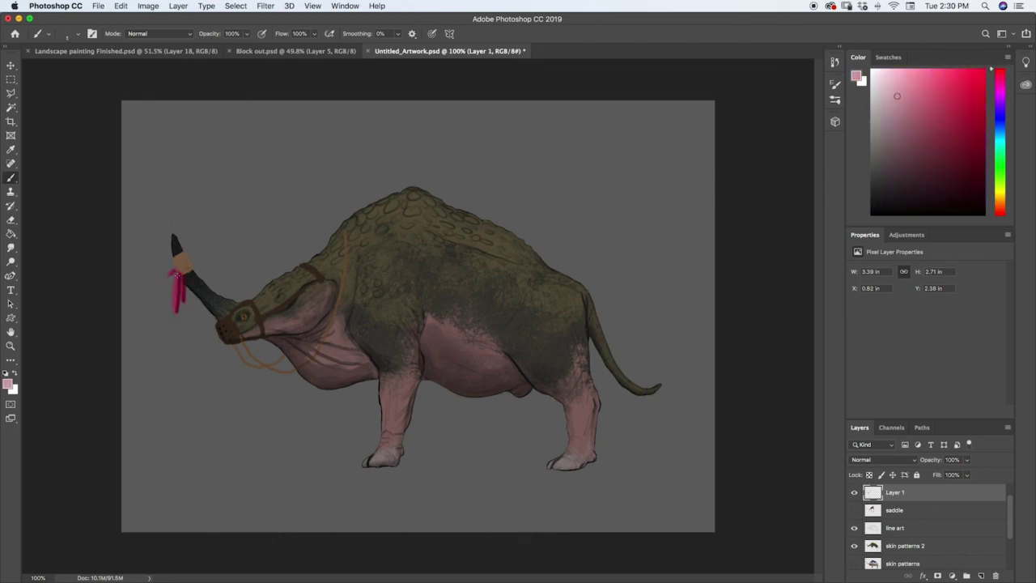
# Sample the tan of the horn wrap, adjust its shade, and paint fine binding detail across the wrap
pyautogui.keyDown('alt'); pyautogui.click(186, 255); pyautogui.keyUp('alt')
pyautogui.click(909, 128)
pyautogui.moveTo(175, 259); pyautogui.dragTo(189, 263)
# Sample the muzzle's brown, lighten it, and paint highlights along the muzzle and the bridle straps with a fine brush
pyautogui.keyDown('alt'); pyautogui.click(234, 324); pyautogui.keyUp('alt')
pyautogui.click(921, 157)
pyautogui.moveTo(230, 319); pyautogui.dragTo(303, 291)
pyautogui.moveTo(302, 264); pyautogui.dragTo(315, 270)
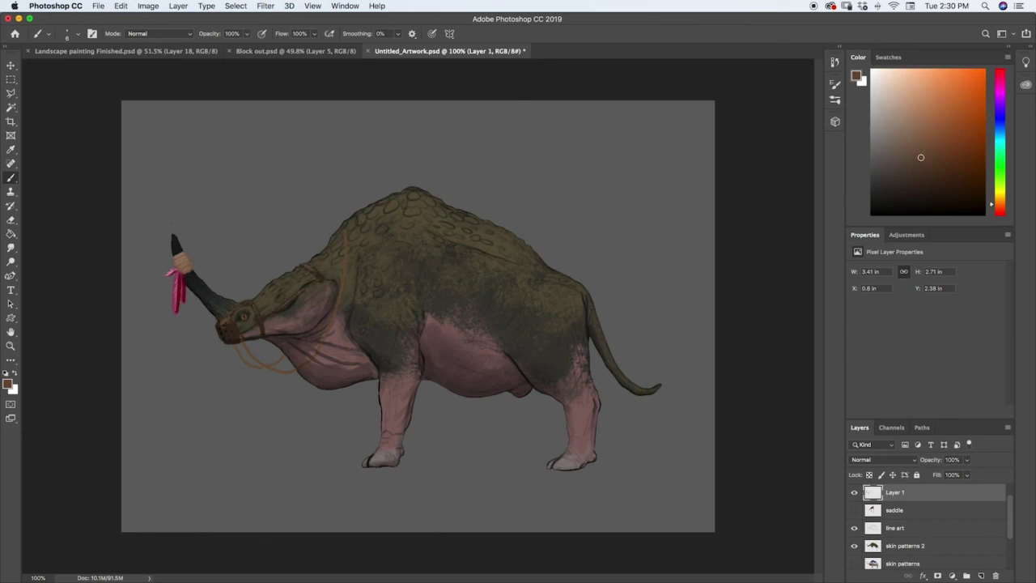